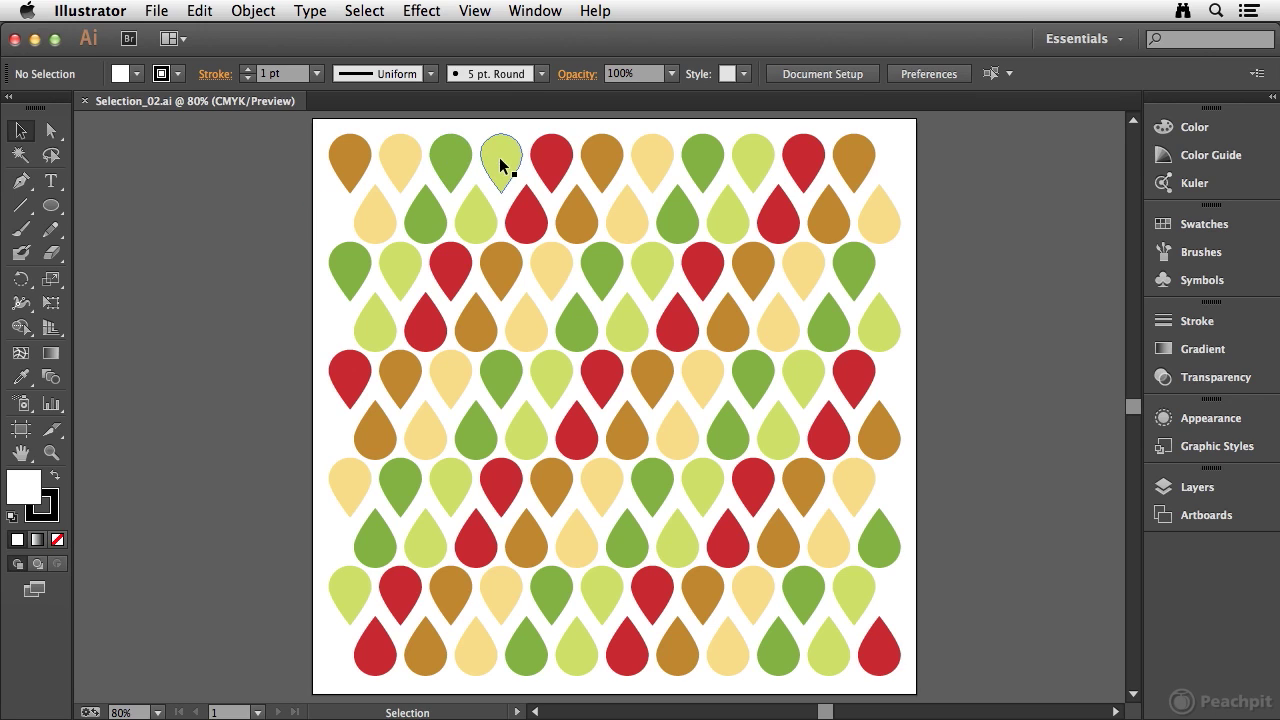
# Step: Select the first four teardrops of the top row and the three below them one by one, and clear the selection
pyautogui.click(25, 137)
pyautogui.click(352, 147)
pyautogui.keyDown('shift'); pyautogui.click(404, 148); pyautogui.keyUp('shift')
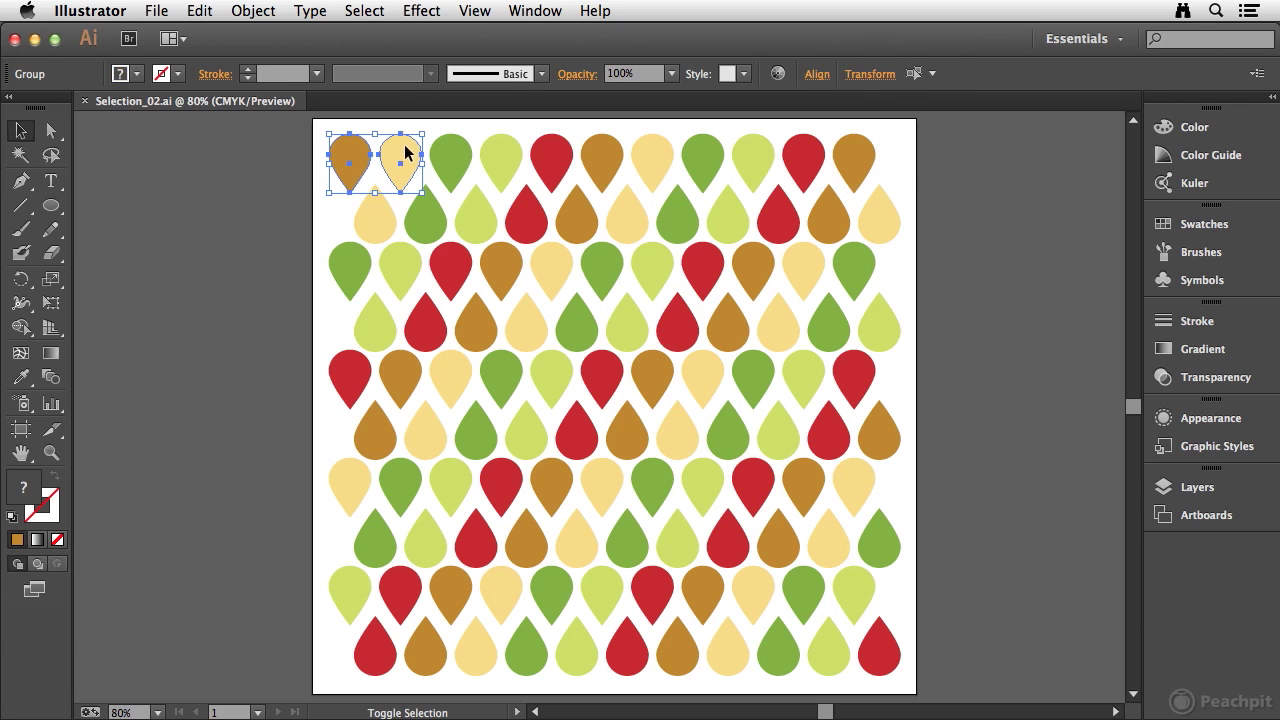
pyautogui.keyDown('shift'); pyautogui.click(460, 156); pyautogui.keyUp('shift')
pyautogui.keyDown('shift'); pyautogui.click(476, 214); pyautogui.keyUp('shift')
pyautogui.keyDown('shift'); pyautogui.click(424, 220); pyautogui.keyUp('shift')
pyautogui.keyDown('shift'); pyautogui.click(372, 215); pyautogui.keyUp('shift')
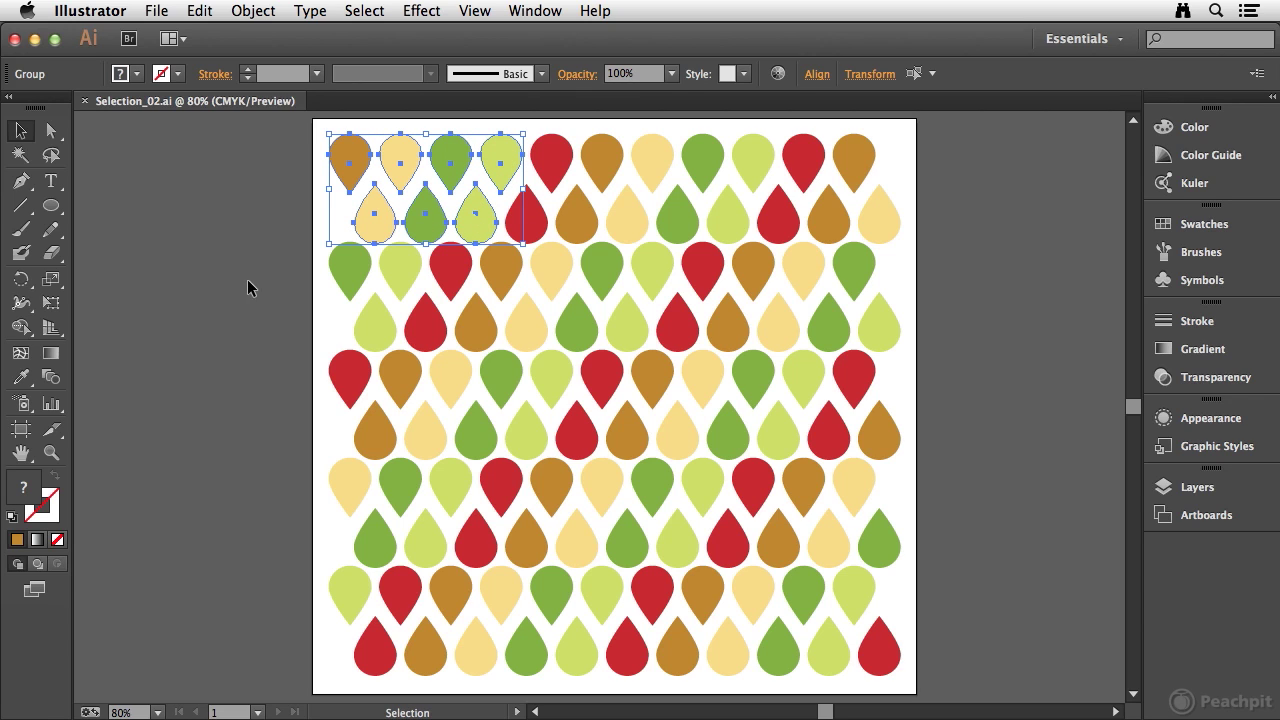
pyautogui.click(268, 254)
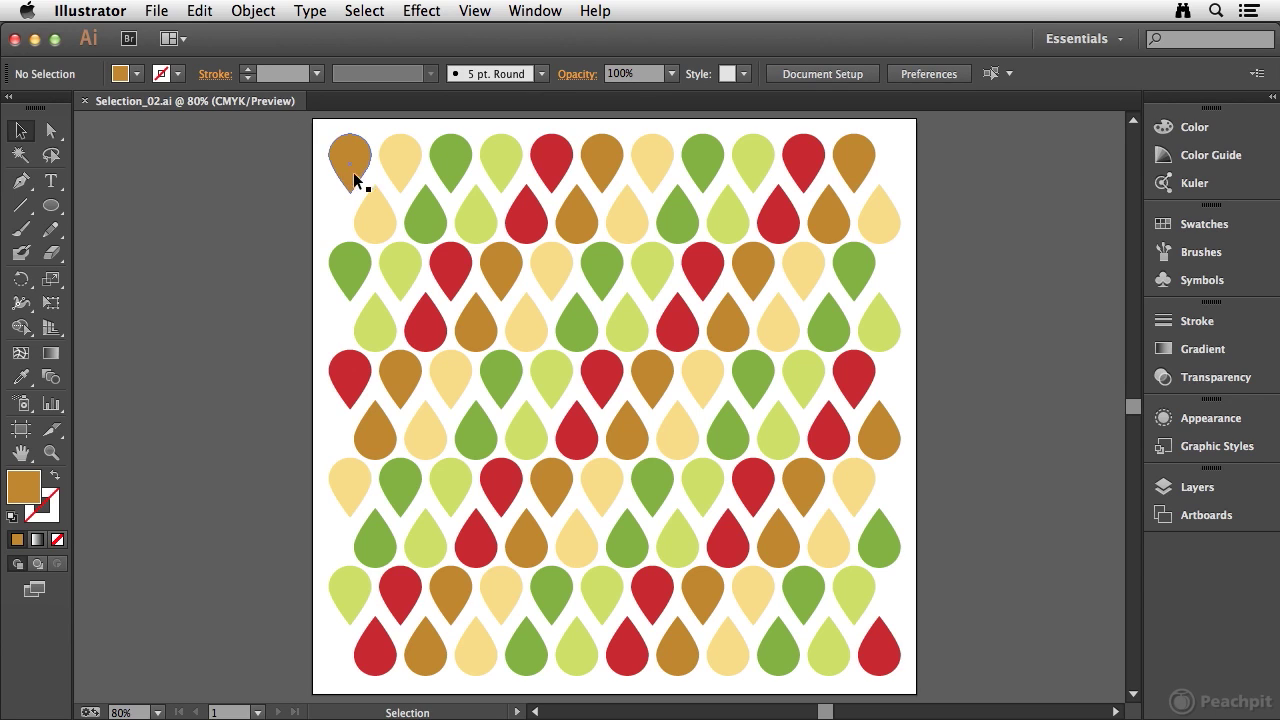
# Step: Marquee-select different stretches of the first two teardrop rows with the Selection tool, clearing the selection after each attempt
pyautogui.moveTo(380, 163); pyautogui.dragTo(481, 245)
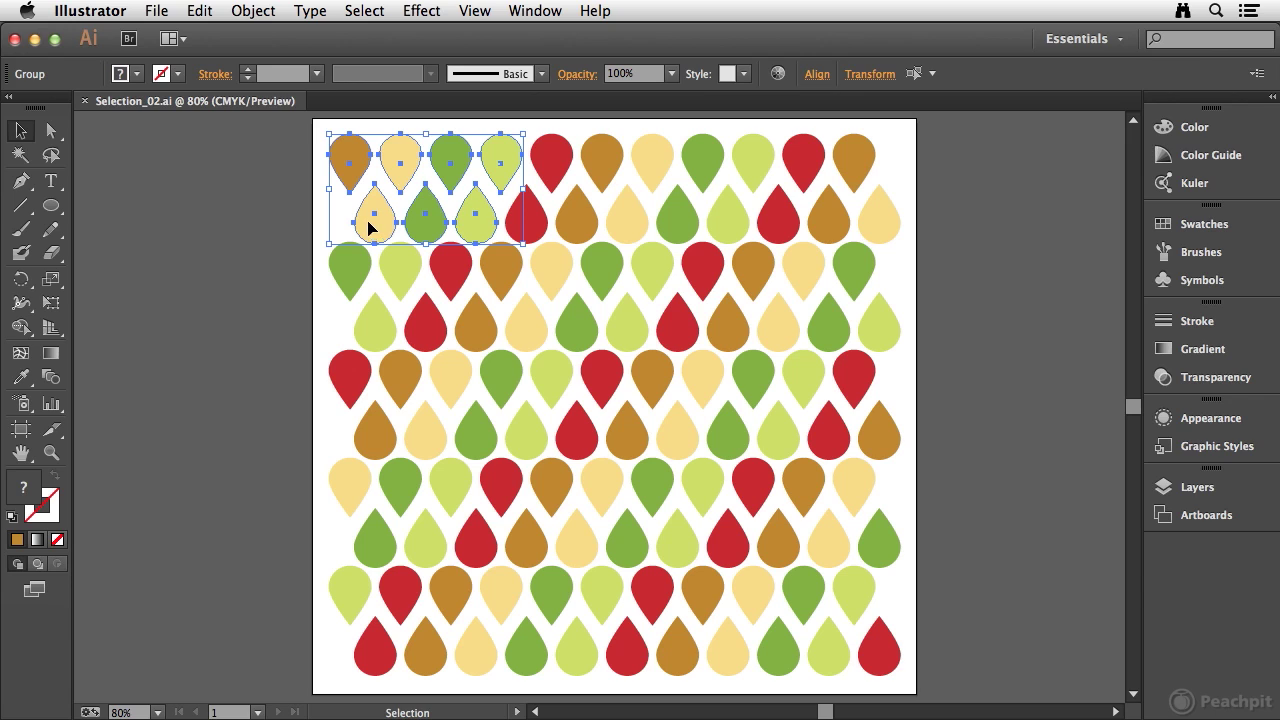
pyautogui.click(217, 219)
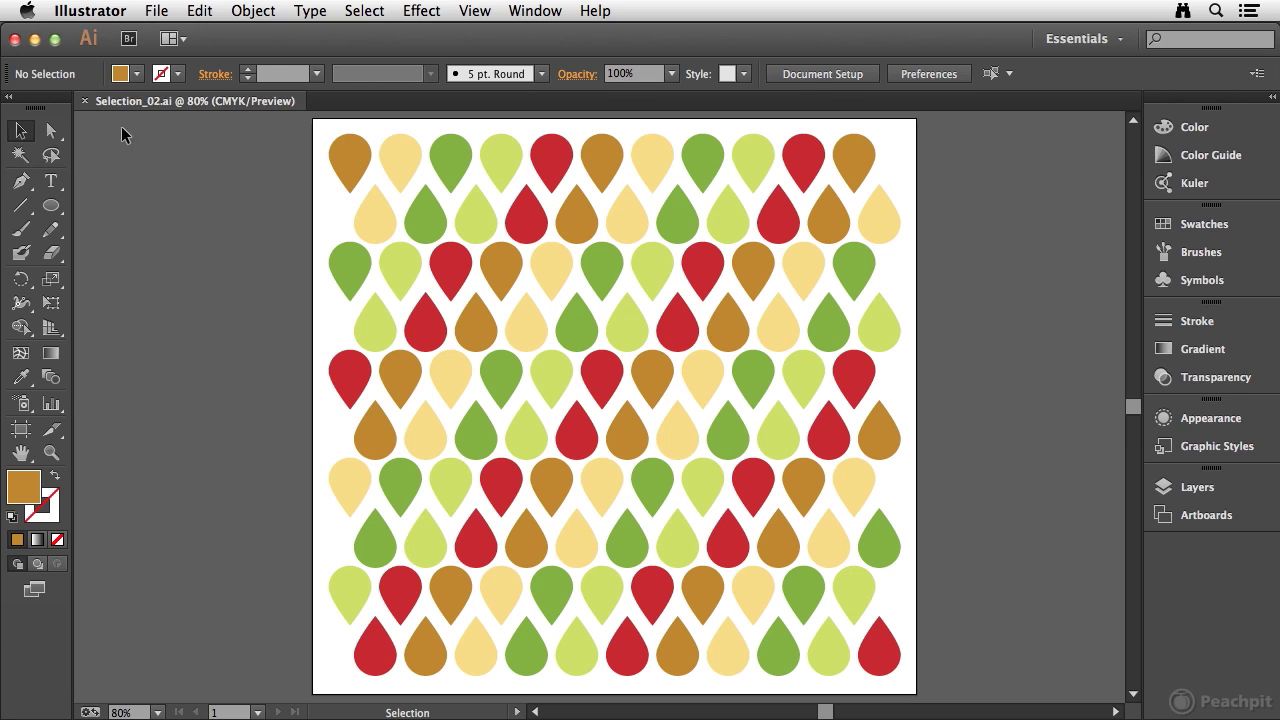
pyautogui.moveTo(254, 148); pyautogui.dragTo(700, 216)
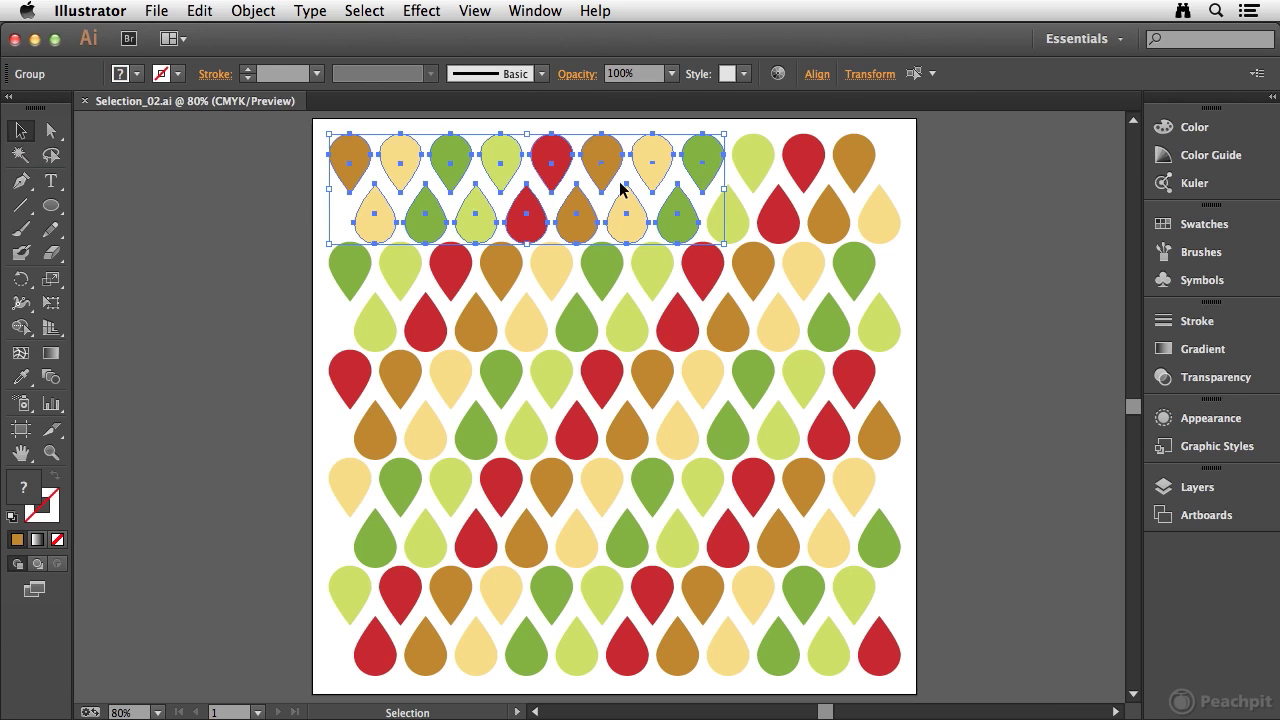
pyautogui.click(277, 195)
pyautogui.moveTo(368, 176); pyautogui.dragTo(612, 214)
pyautogui.click(246, 237)
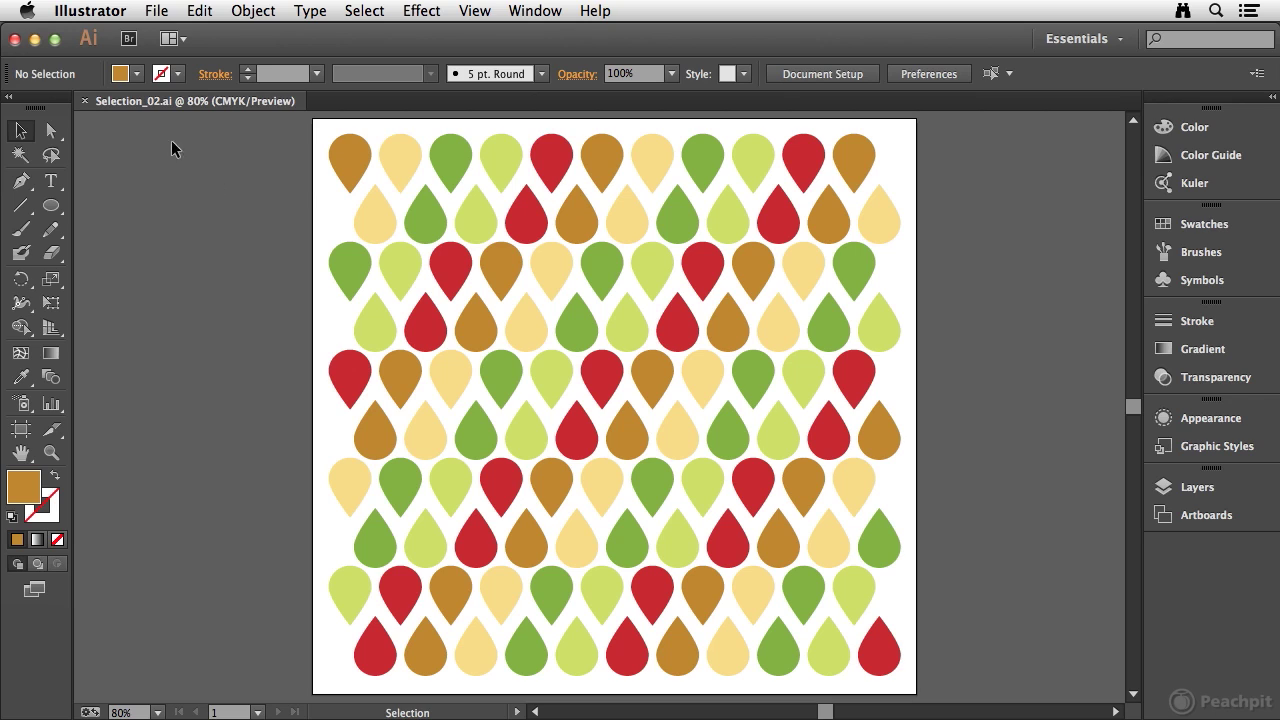
# Step: Lasso freehand around the first six teardrops of the top row and the first four of the second row
pyautogui.click(49, 158)
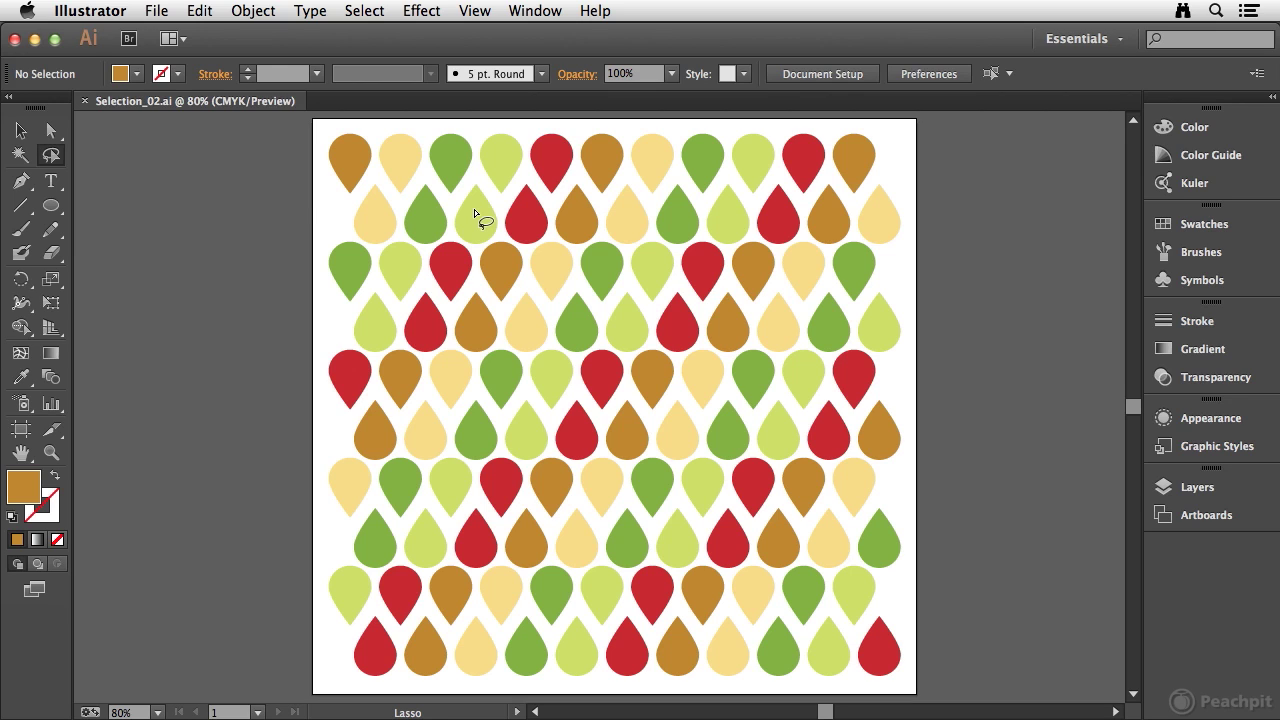
pyautogui.scroll(3, 520, 257)
pyautogui.hscroll(-1, 537, 251)
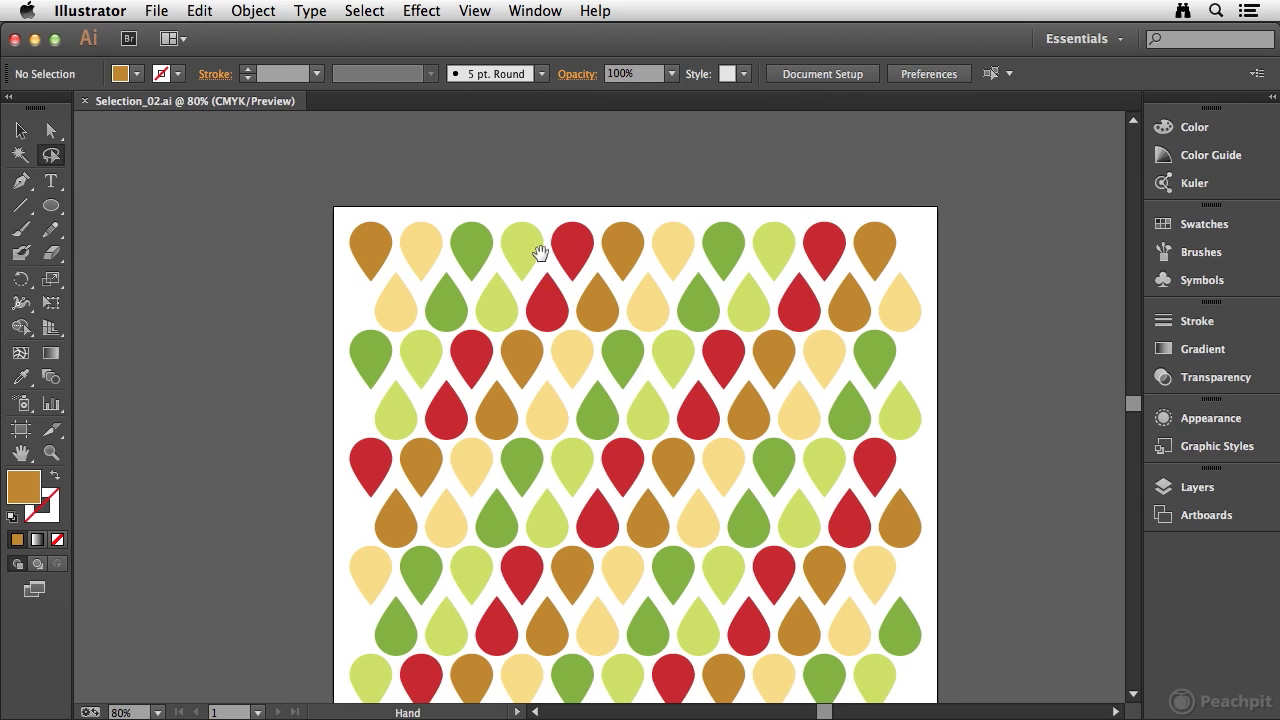
pyautogui.moveTo(353, 193)
pyautogui.mouseDown()
pyautogui.moveTo(282, 231)
pyautogui.moveTo(297, 284)
pyautogui.mouseUp()
pyautogui.moveTo(604, 252)
pyautogui.mouseDown()
pyautogui.moveTo(596, 208)
pyautogui.moveTo(542, 193)
pyautogui.moveTo(398, 200)
pyautogui.mouseUp()
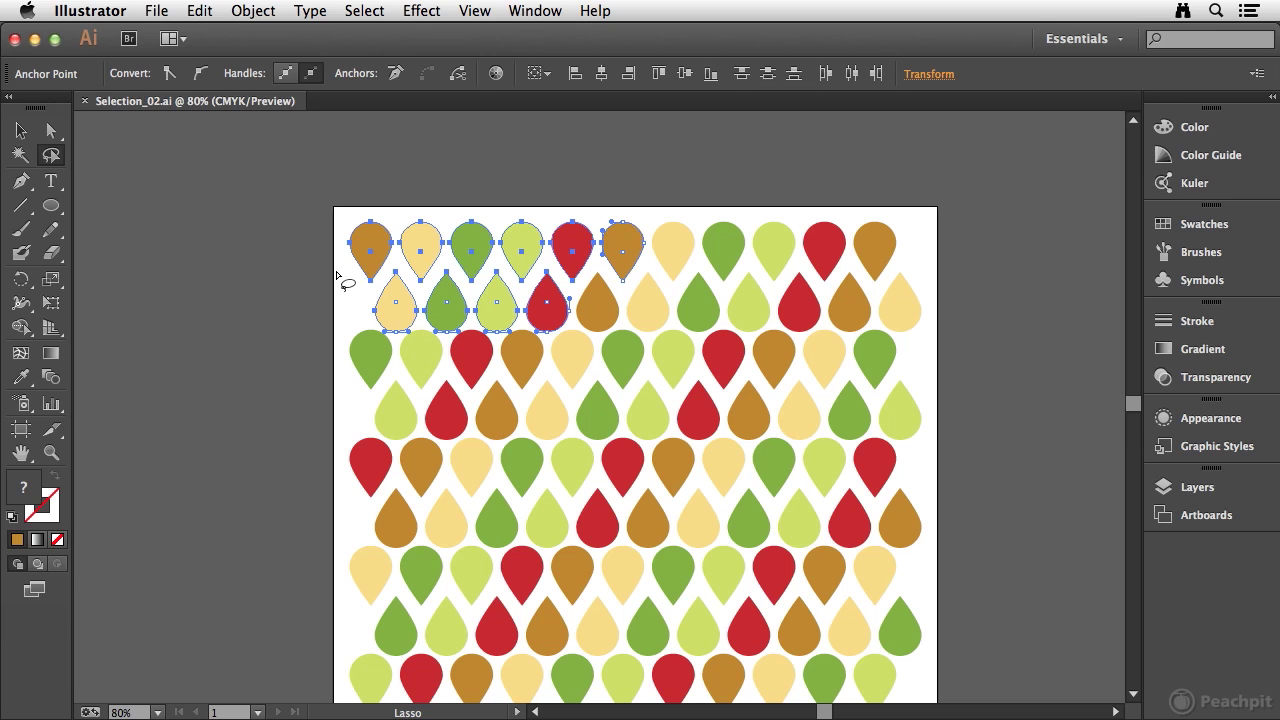
# Step: Lasso the first three teardrops of the top row and the two below them instead, and clear the selection
pyautogui.click(352, 248)
pyautogui.moveTo(386, 212)
pyautogui.mouseDown()
pyautogui.moveTo(336, 223)
pyautogui.moveTo(325, 252)
pyautogui.moveTo(342, 284)
pyautogui.moveTo(389, 336)
pyautogui.moveTo(458, 334)
pyautogui.moveTo(500, 241)
pyautogui.moveTo(481, 221)
pyautogui.moveTo(380, 214)
pyautogui.mouseUp()
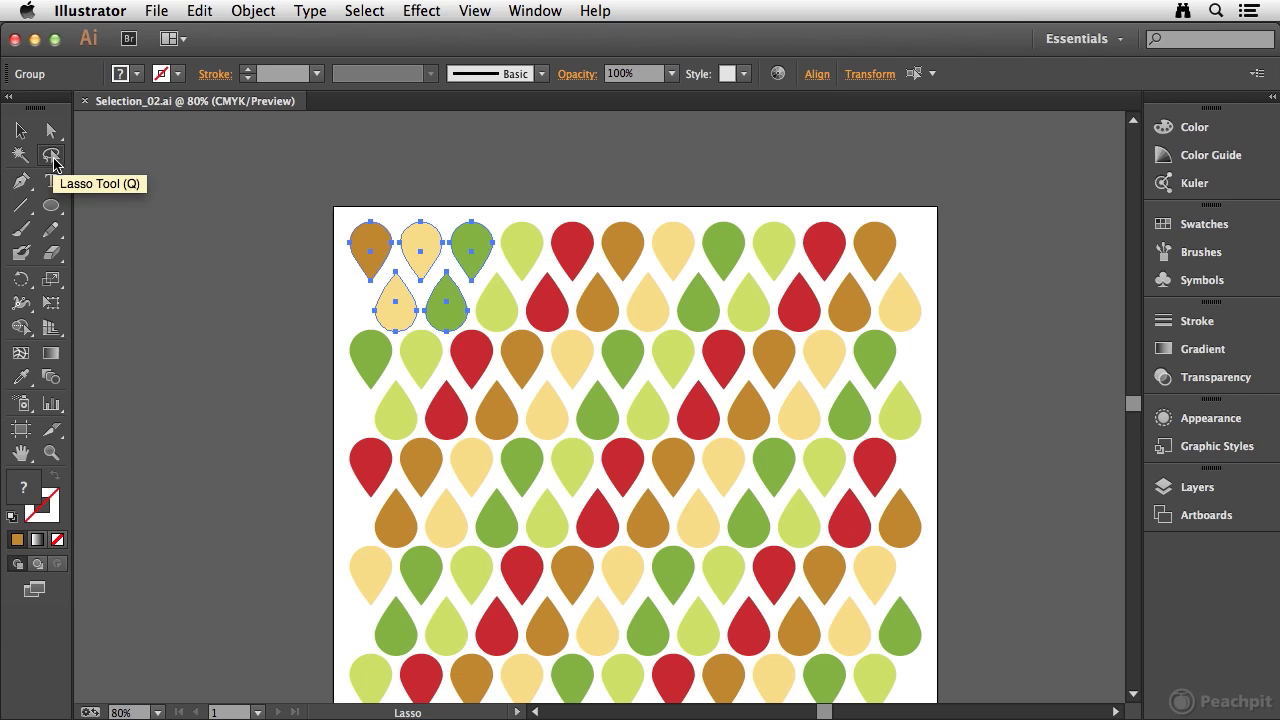
pyautogui.click(344, 219)
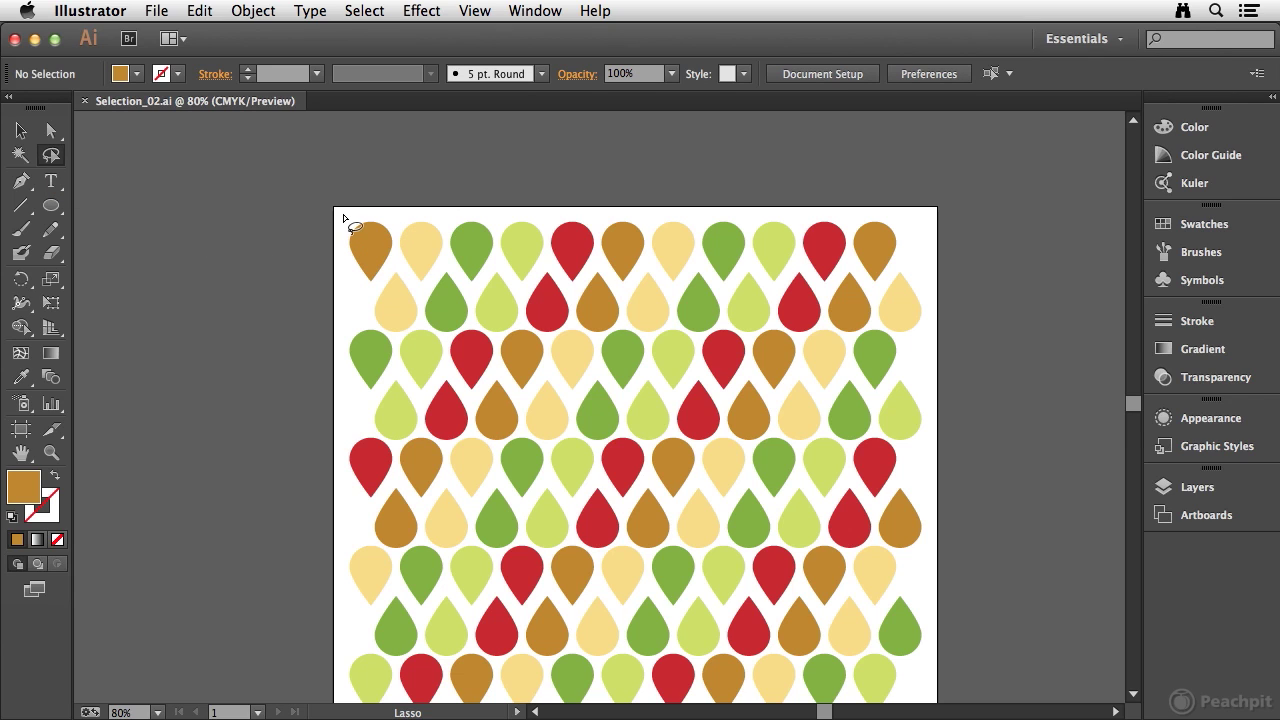
# Step: Fit the artboard in the window and select all brown teardrops by fill color with the Magic Wand tool
pyautogui.press('super+0')
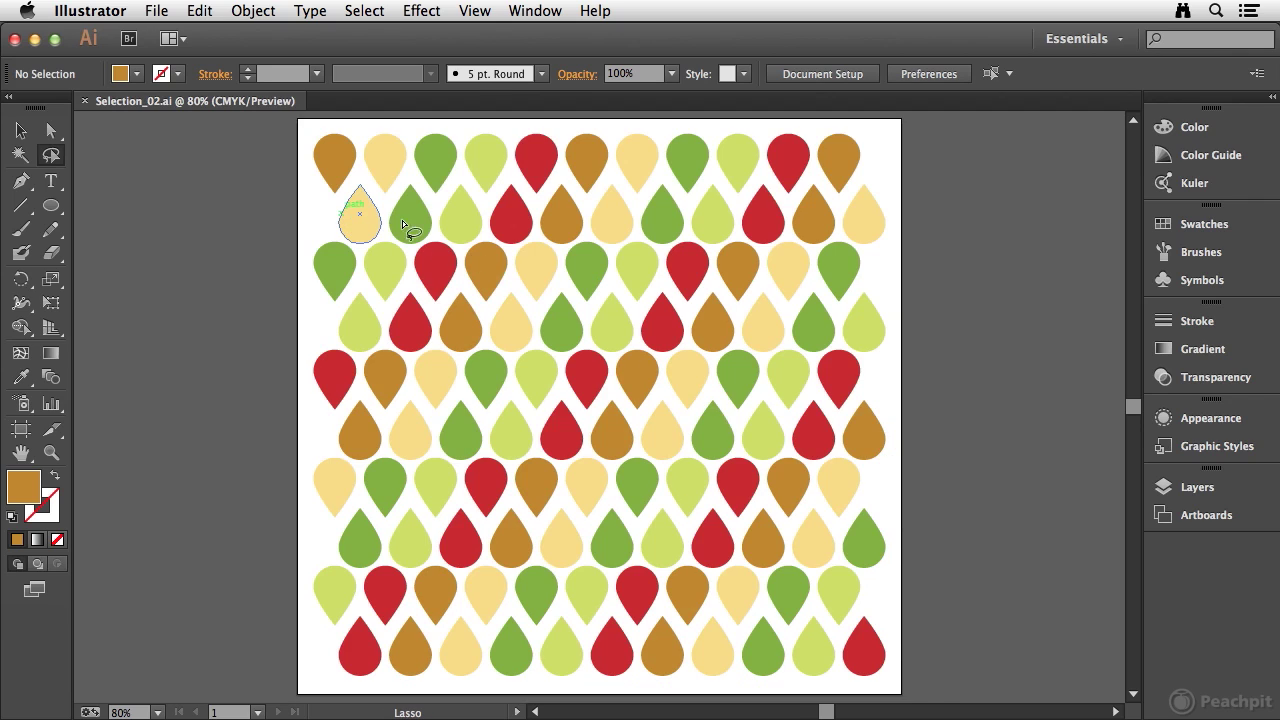
pyautogui.click(19, 154)
pyautogui.click(18, 156)
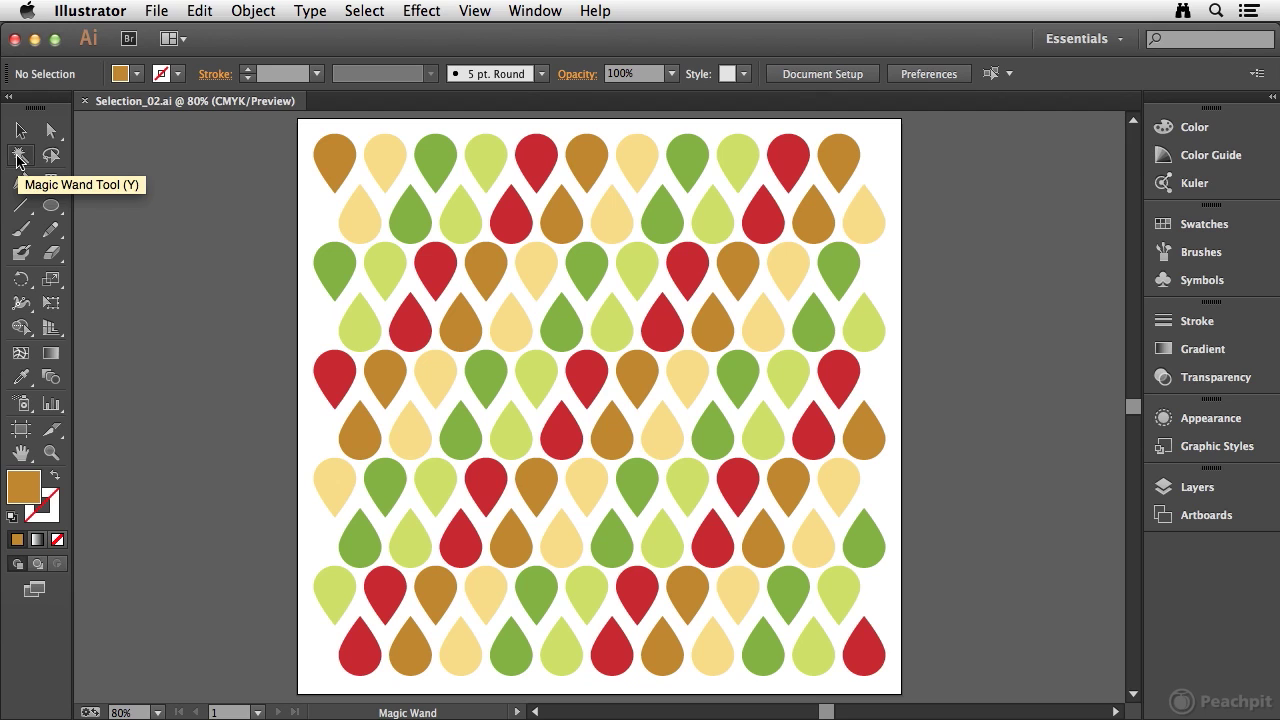
pyautogui.click(336, 154)
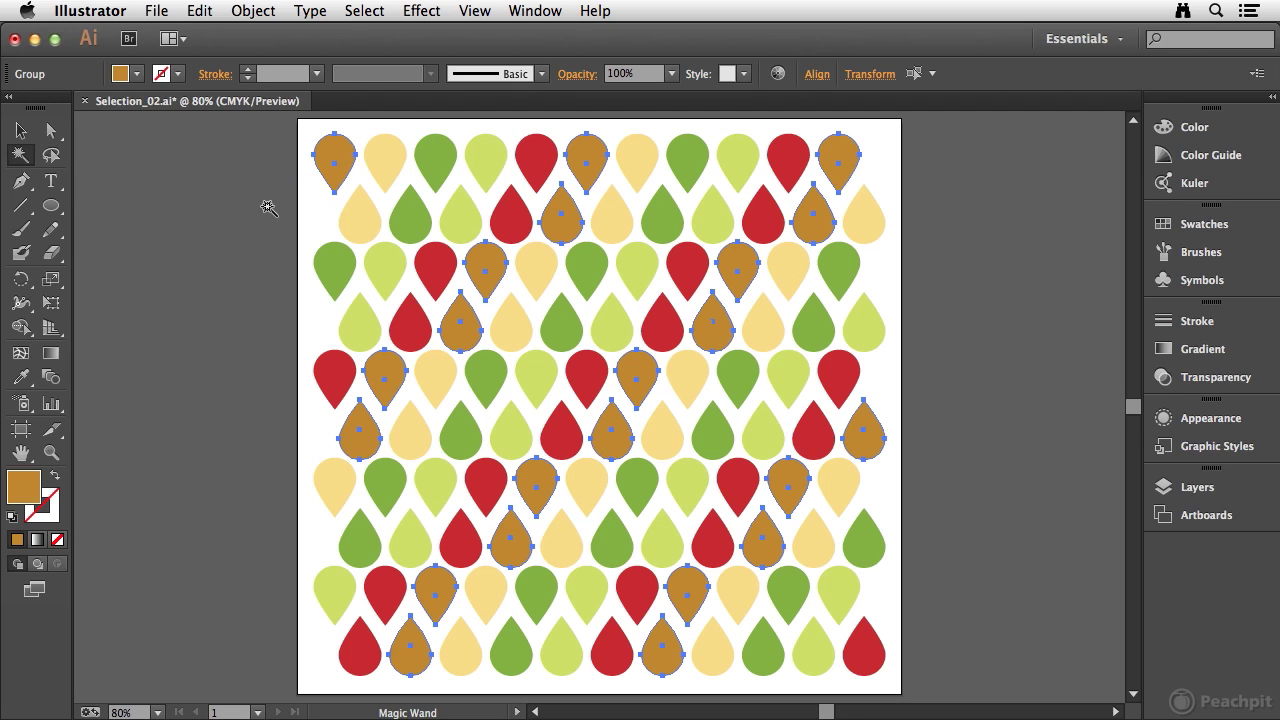
# Step: Open the Magic Wand options and position their panel beside the artwork
pyautogui.doubleClick(21, 160)
pyautogui.moveTo(224, 519)
pyautogui.mouseDown()
pyautogui.moveTo(224, 222)
pyautogui.moveTo(211, 214)
pyautogui.mouseUp()
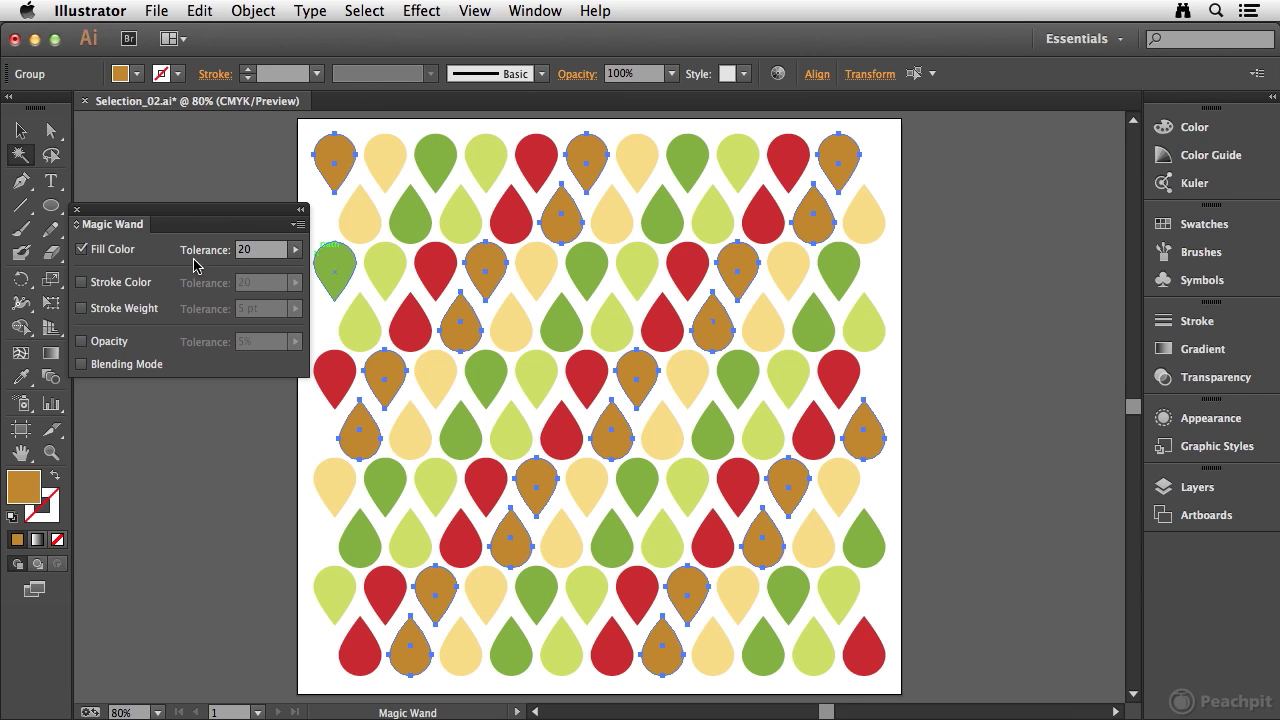
pyautogui.moveTo(245, 218); pyautogui.dragTo(221, 270)
# Step: Set the Magic Wand fill color tolerance to 1 and select the brown, yellow and lime teardrops in turn
pyautogui.click(274, 301)
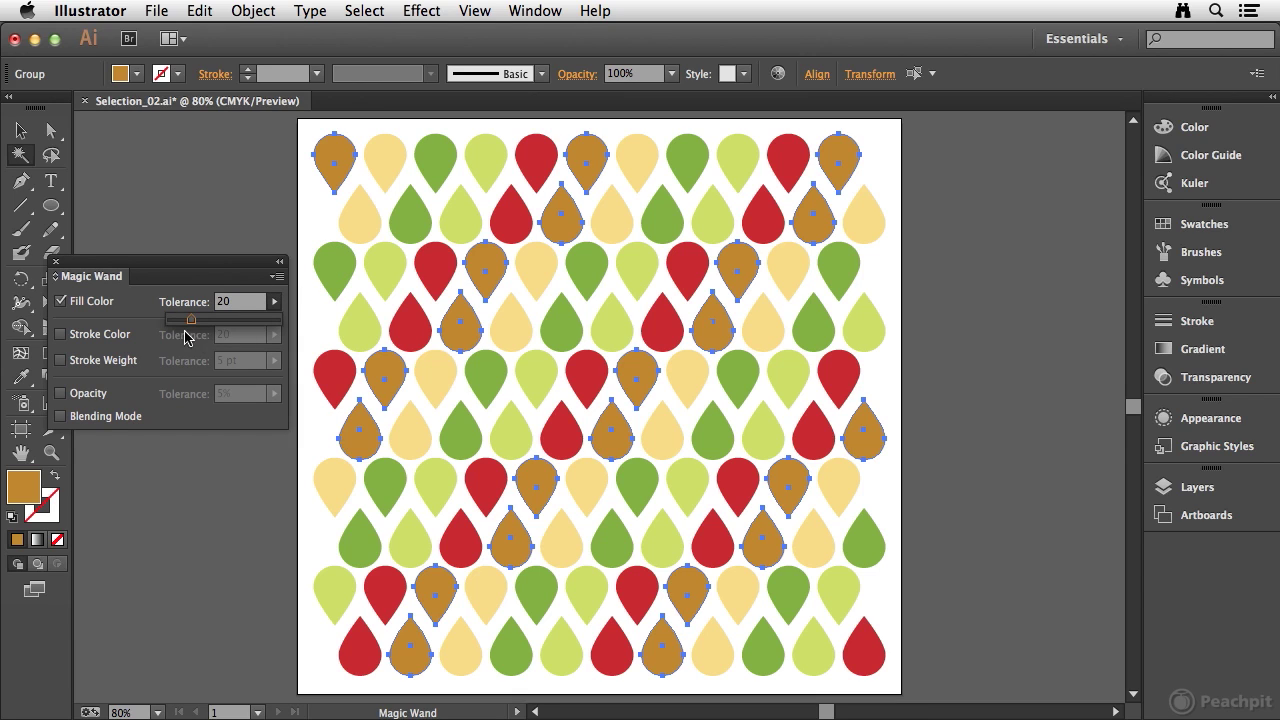
pyautogui.moveTo(193, 323); pyautogui.dragTo(174, 327)
pyautogui.click(305, 203)
pyautogui.click(321, 162)
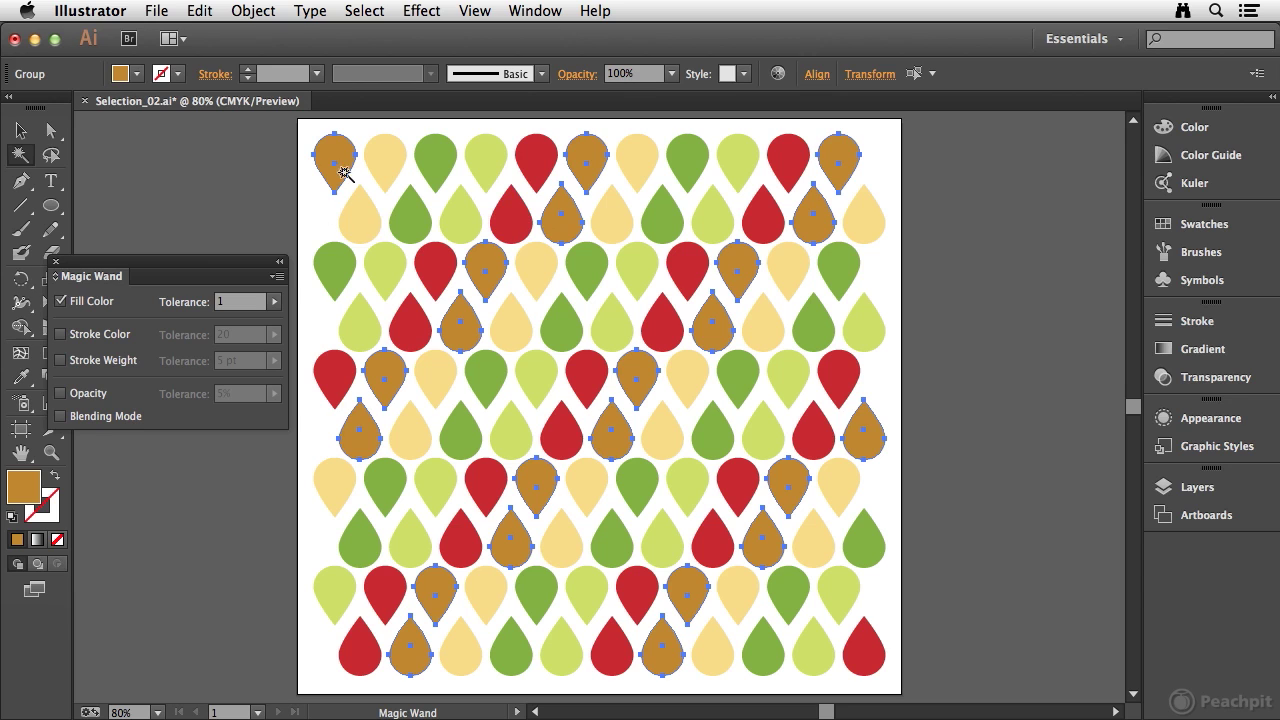
pyautogui.click(388, 155)
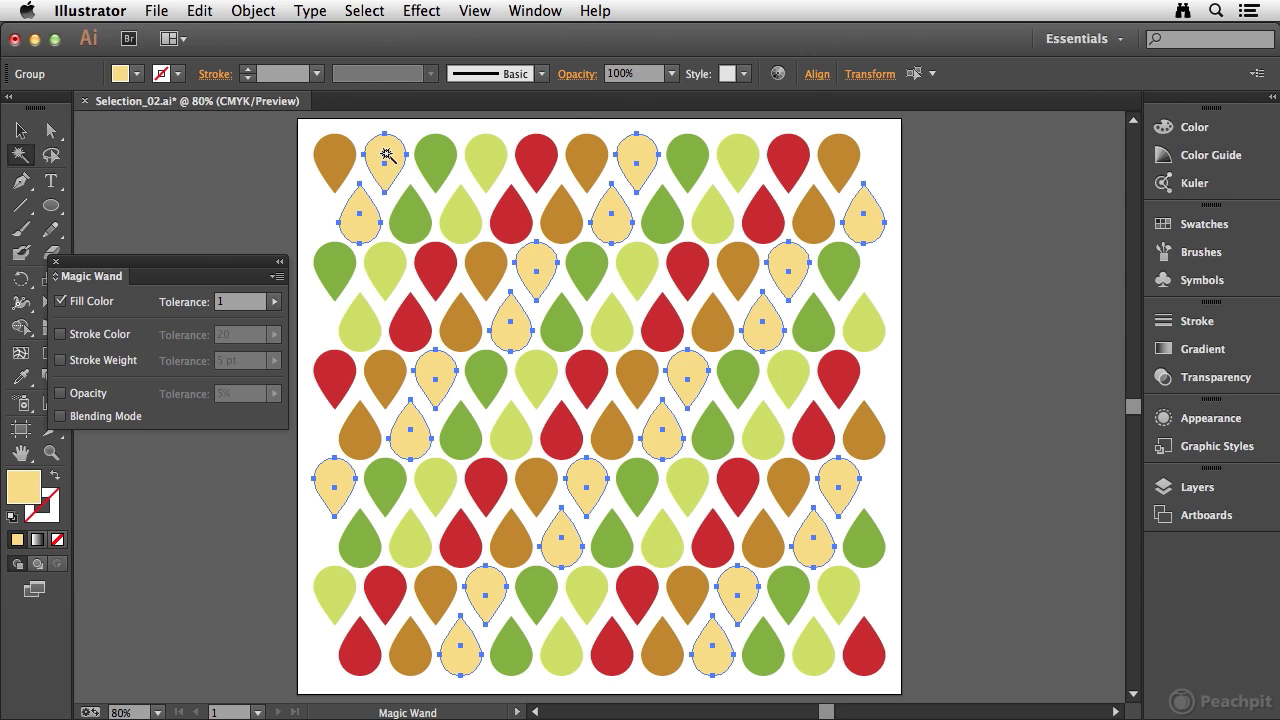
pyautogui.click(490, 153)
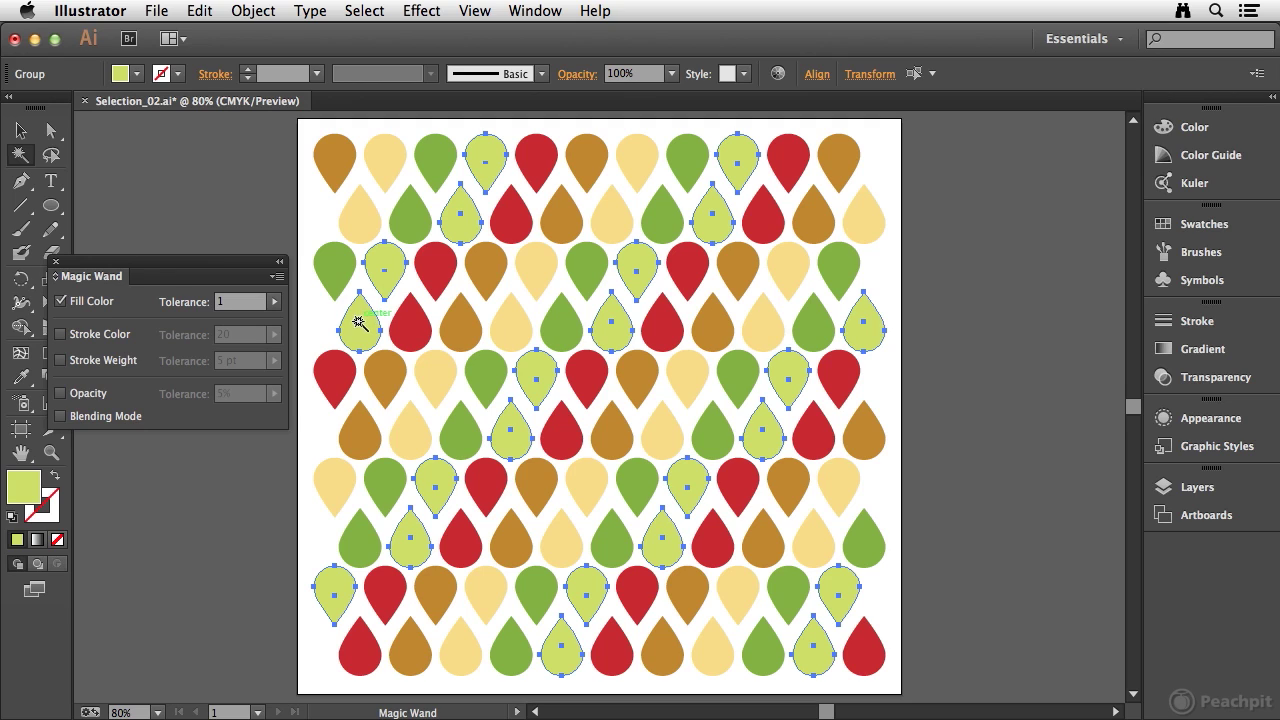
# Step: Set the Magic Wand fill color tolerance to 100, clear the selection, and sample the first brown teardrop
pyautogui.click(274, 301)
pyautogui.moveTo(172, 321); pyautogui.dragTo(296, 318)
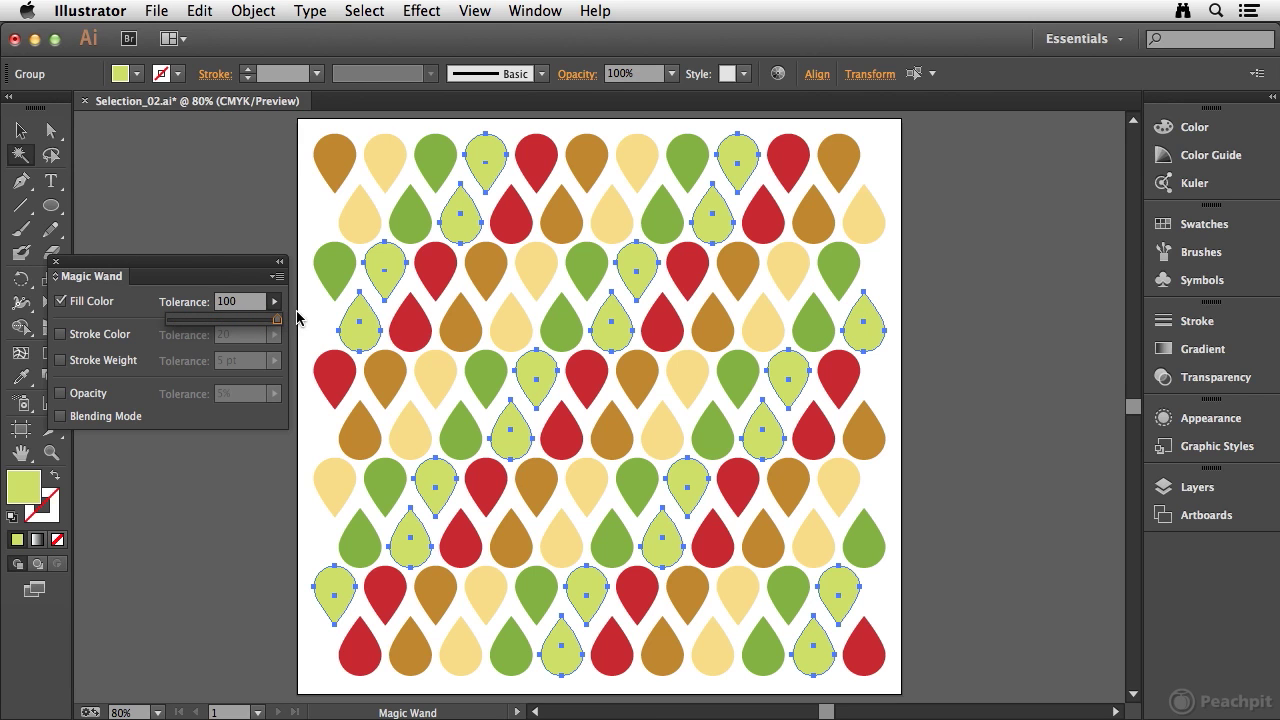
pyautogui.click(321, 209)
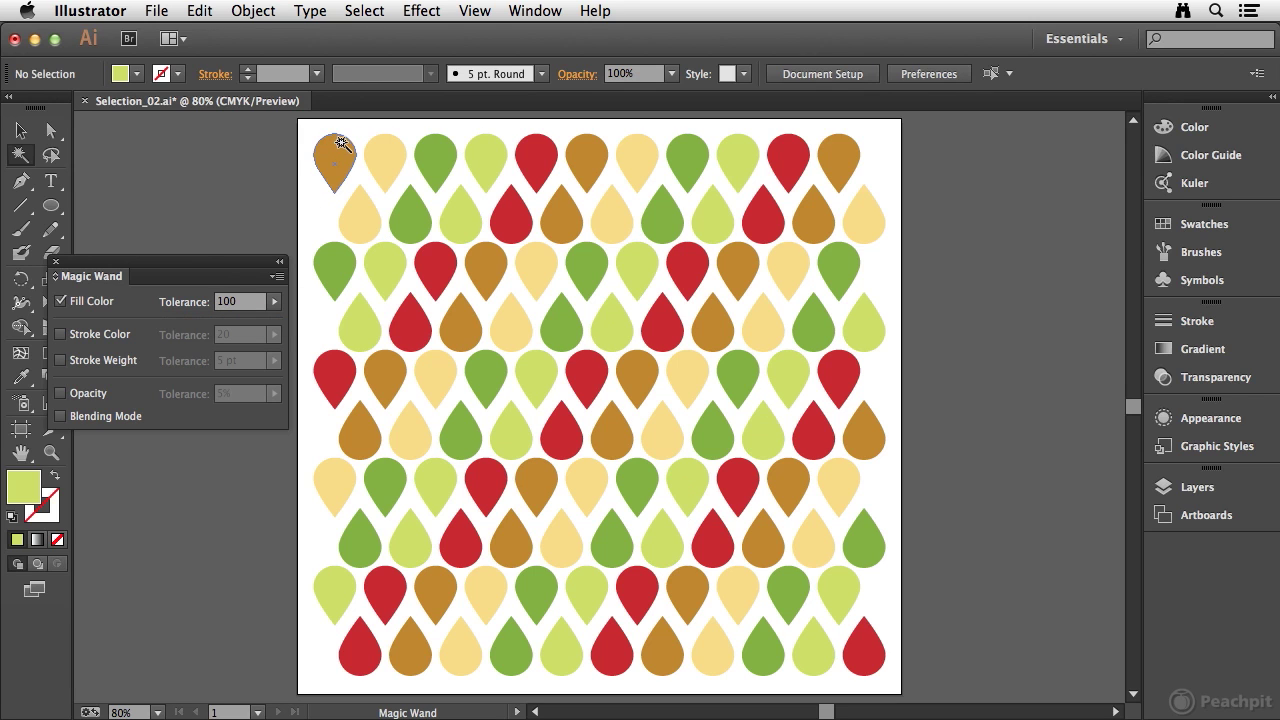
pyautogui.click(340, 165)
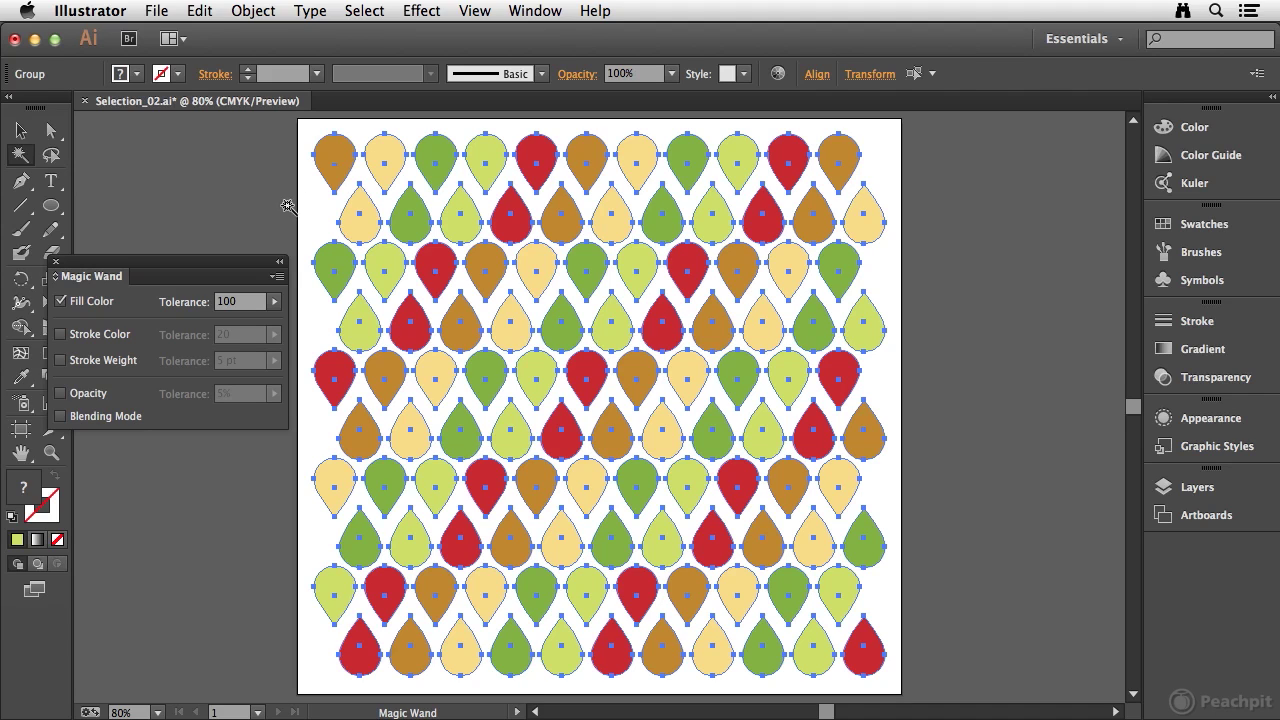
# Step: Reduce the fill color tolerance to 60, clear the selection, and sample a lime teardrop in the top row
pyautogui.click(274, 301)
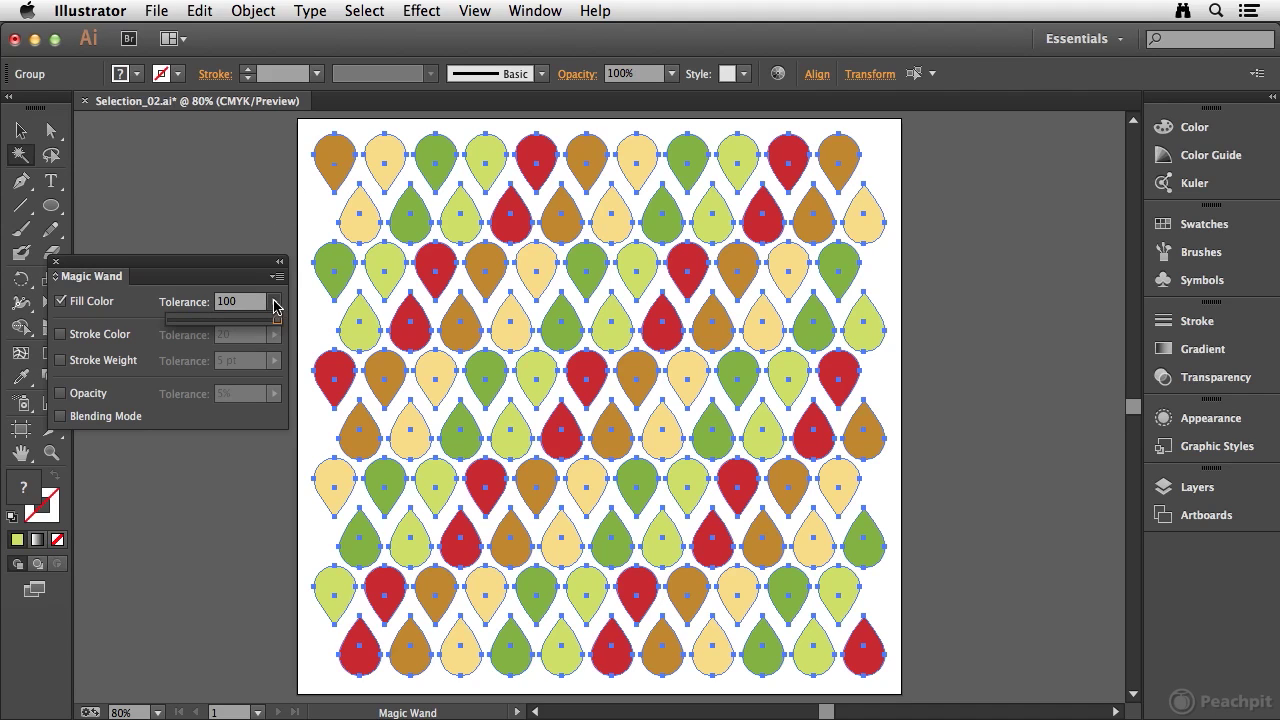
pyautogui.moveTo(280, 320); pyautogui.dragTo(243, 325)
pyautogui.click(306, 216)
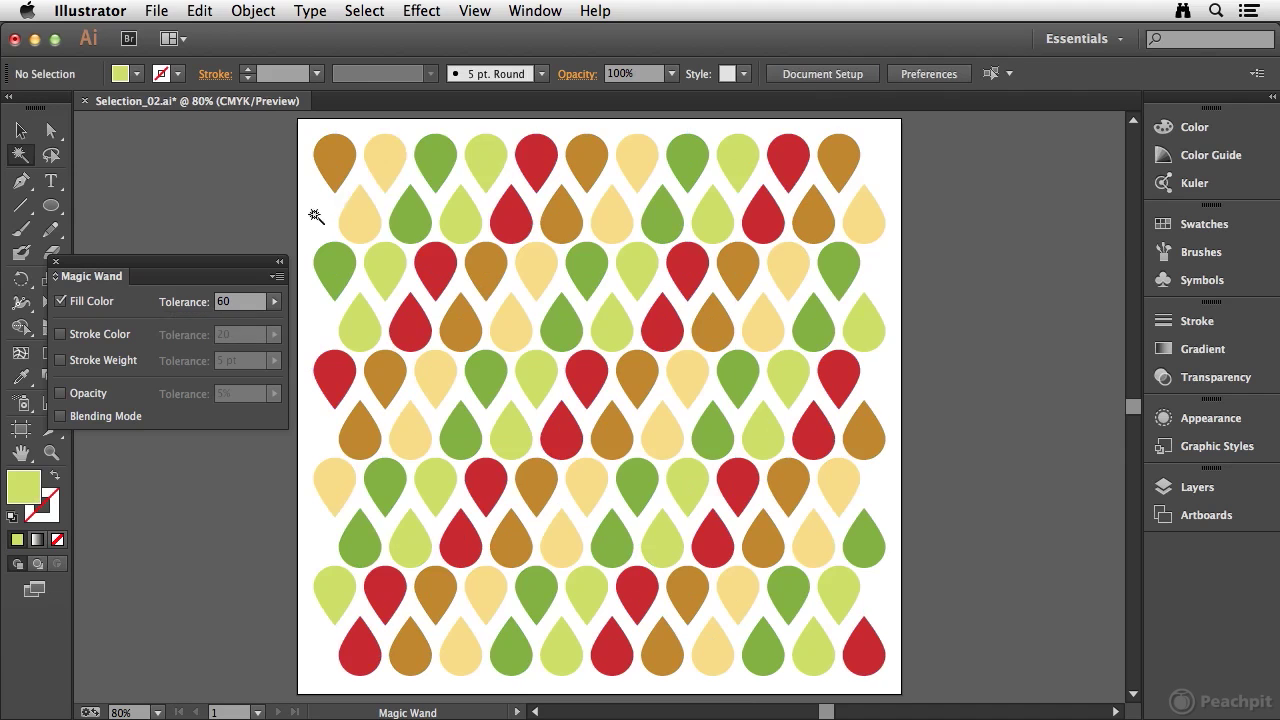
pyautogui.click(485, 153)
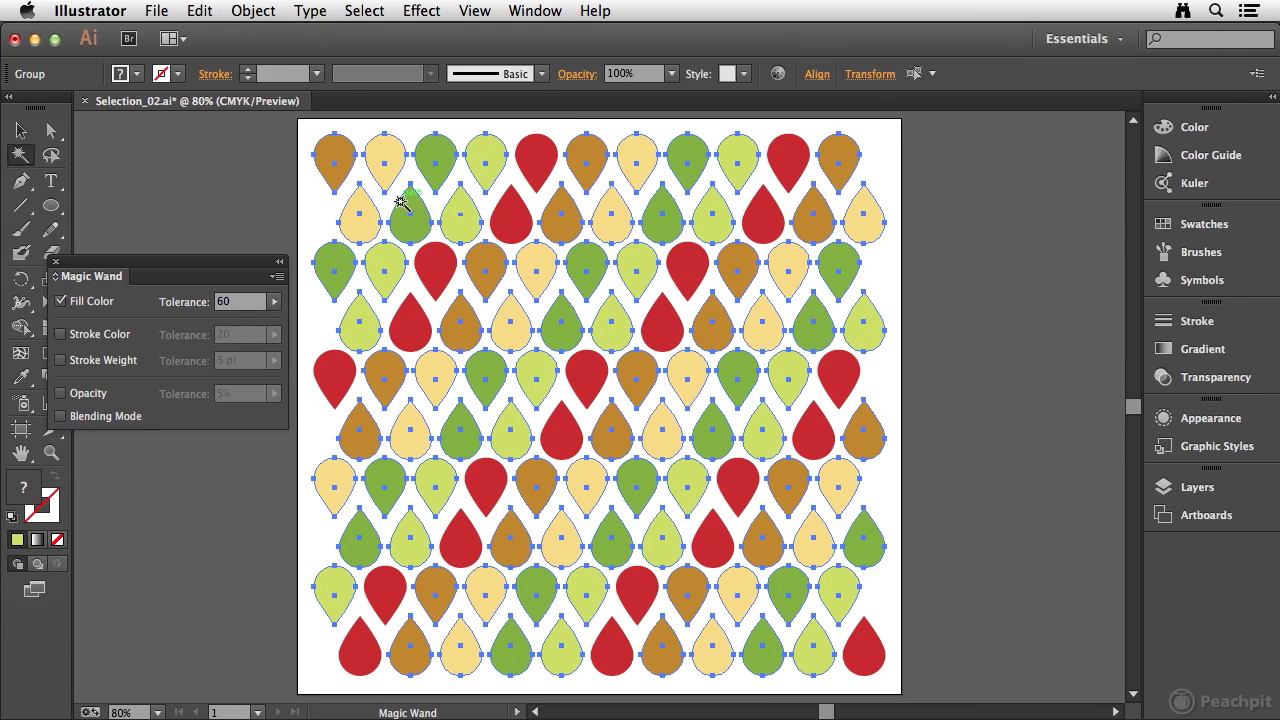
# Step: Lower the fill color tolerance to 40 and reselect from the same lime teardrop with the Magic Wand
pyautogui.click(271, 302)
pyautogui.moveTo(235, 323); pyautogui.dragTo(219, 324)
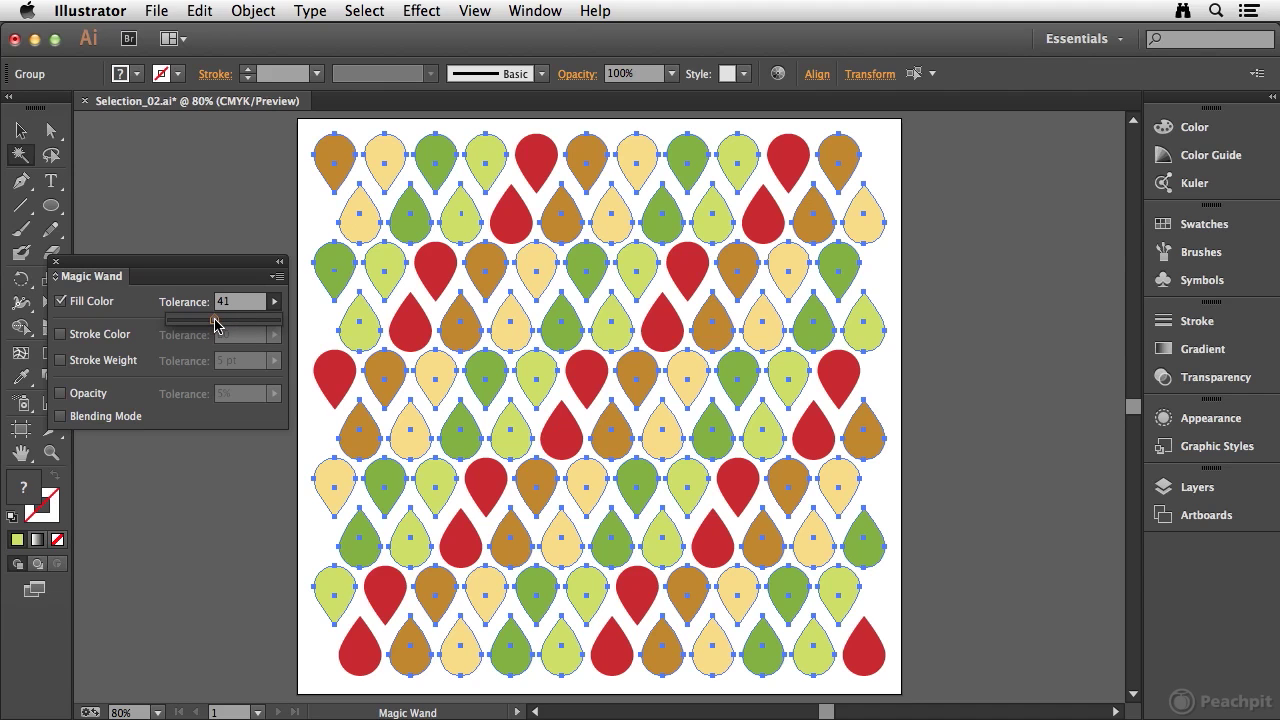
pyautogui.click(318, 221)
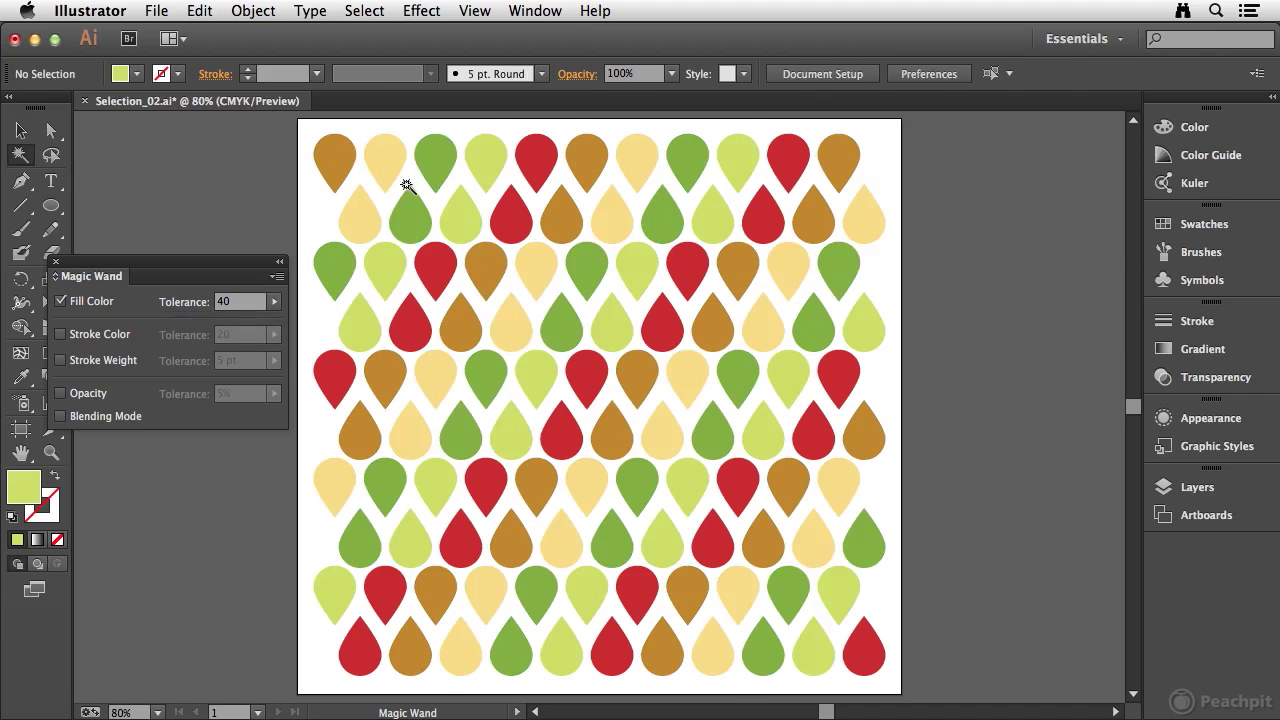
pyautogui.click(487, 155)
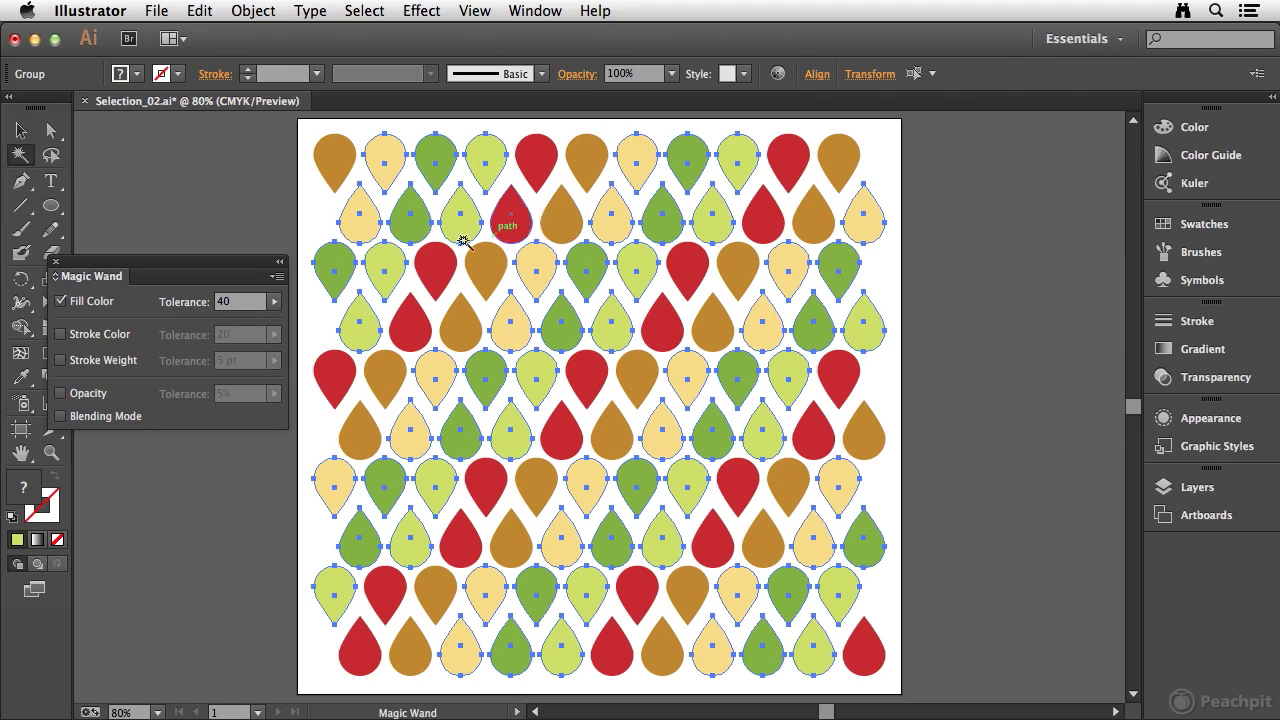
# Step: Drop the fill color tolerance to 30, clear the selection, and sample the lime teardrop again
pyautogui.click(274, 301)
pyautogui.moveTo(213, 326); pyautogui.dragTo(205, 326)
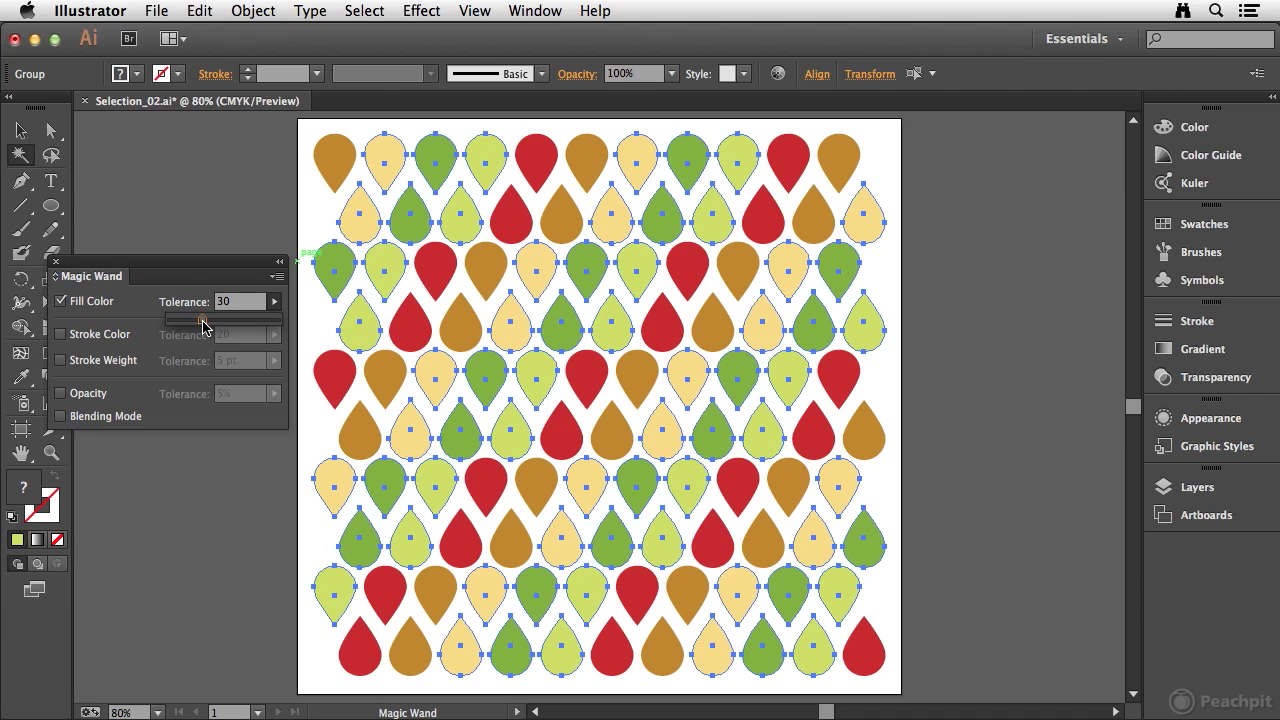
pyautogui.click(317, 214)
pyautogui.click(484, 165)
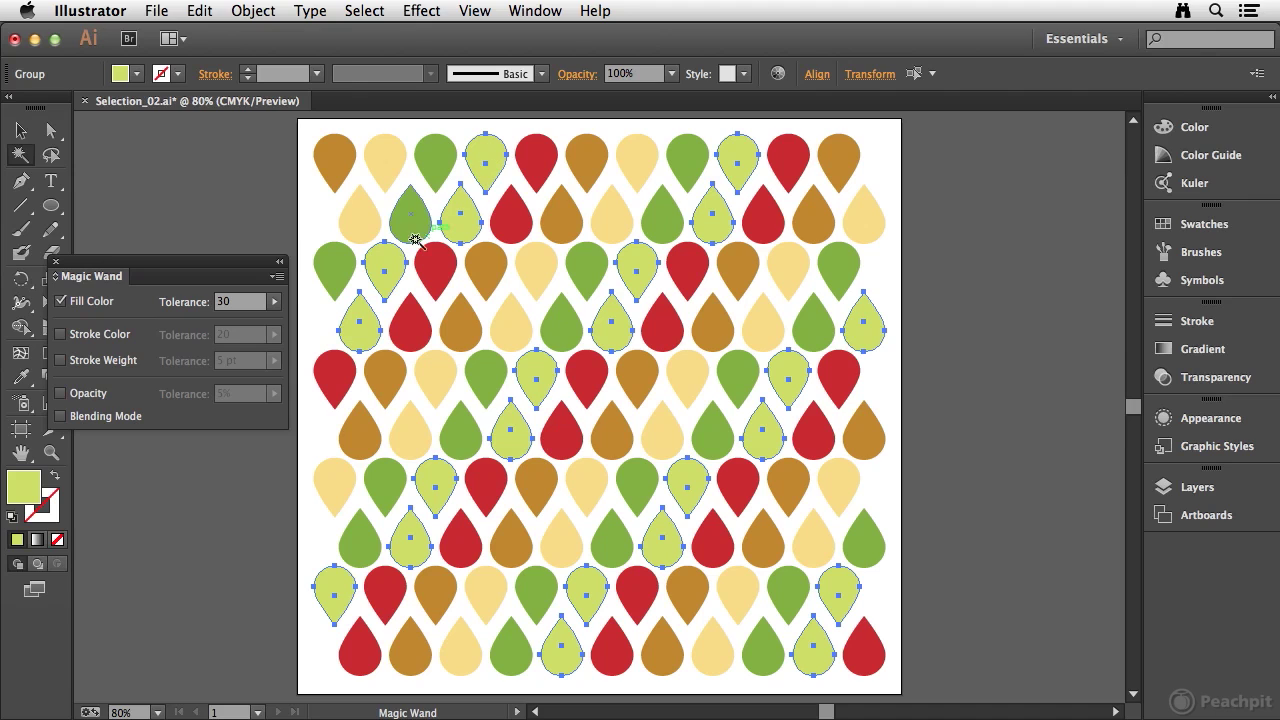
# Step: Set the fill color tolerance to 35 and select similar colors from the lime teardrop
pyautogui.click(185, 300)
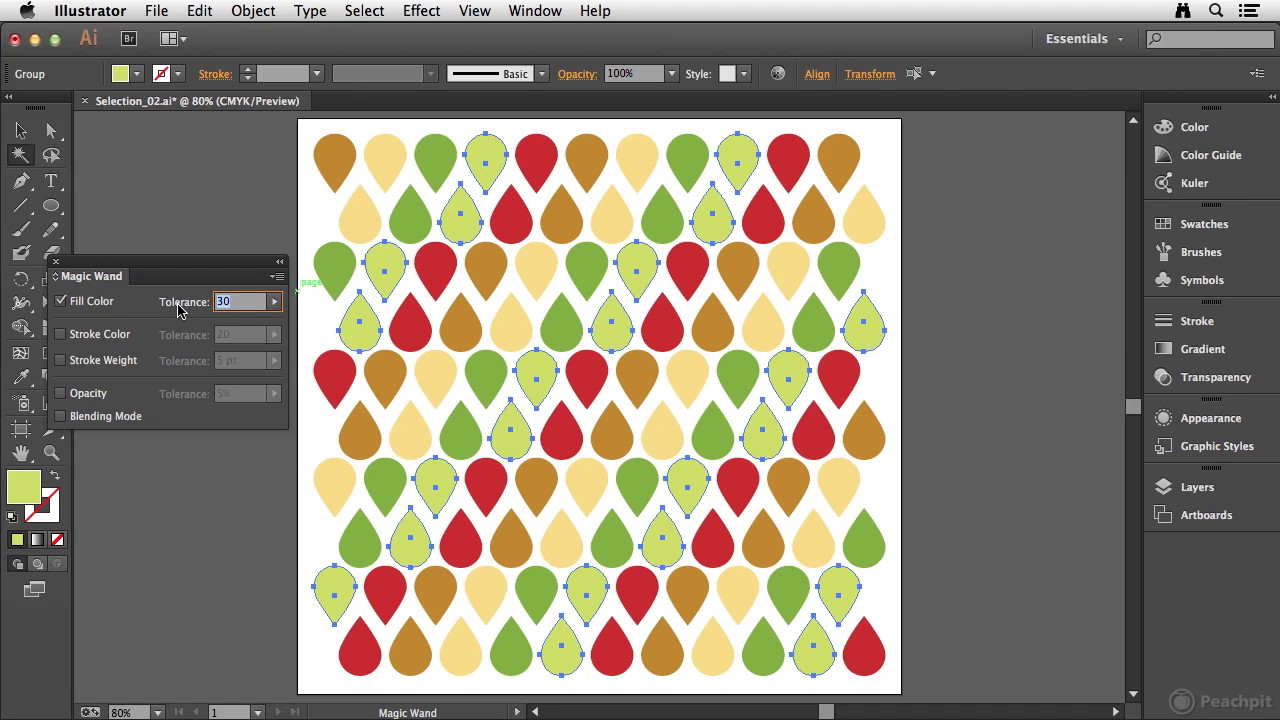
pyautogui.write('35')
pyautogui.click(494, 152)
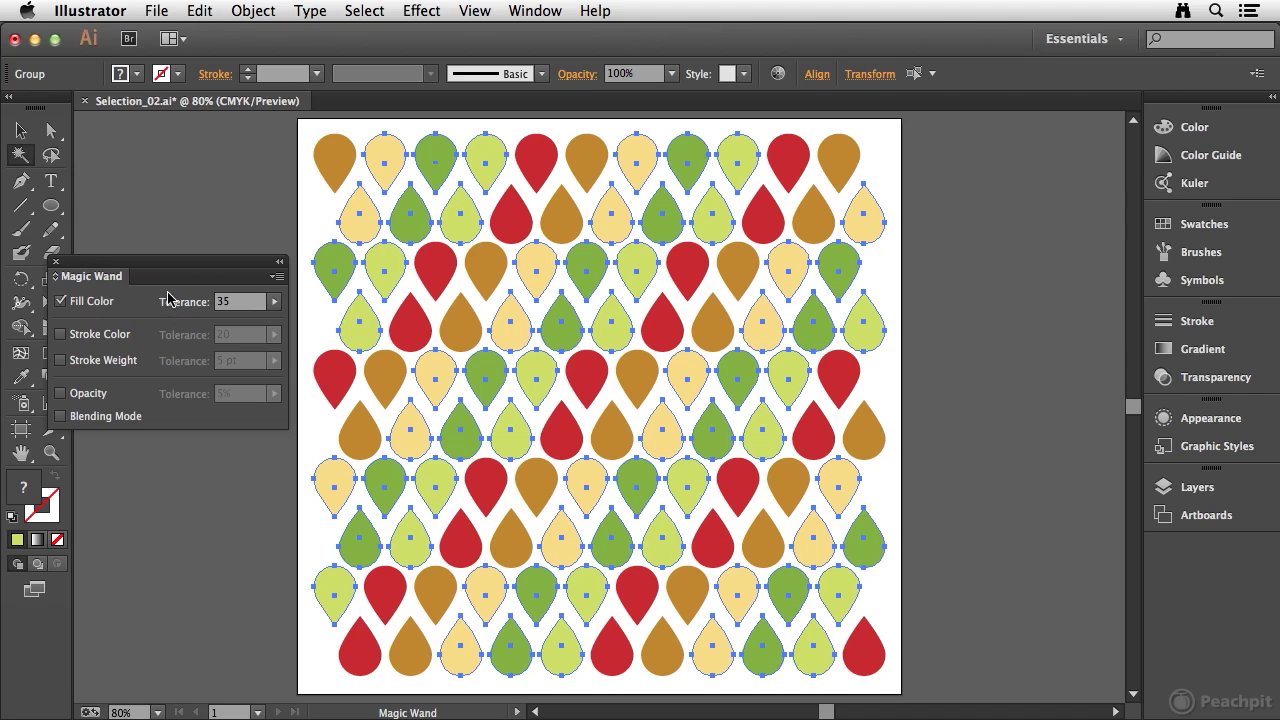
# Step: Return the Magic Wand fill color tolerance to 20 and deselect all teardrops
pyautogui.click(193, 302)
pyautogui.write('20')
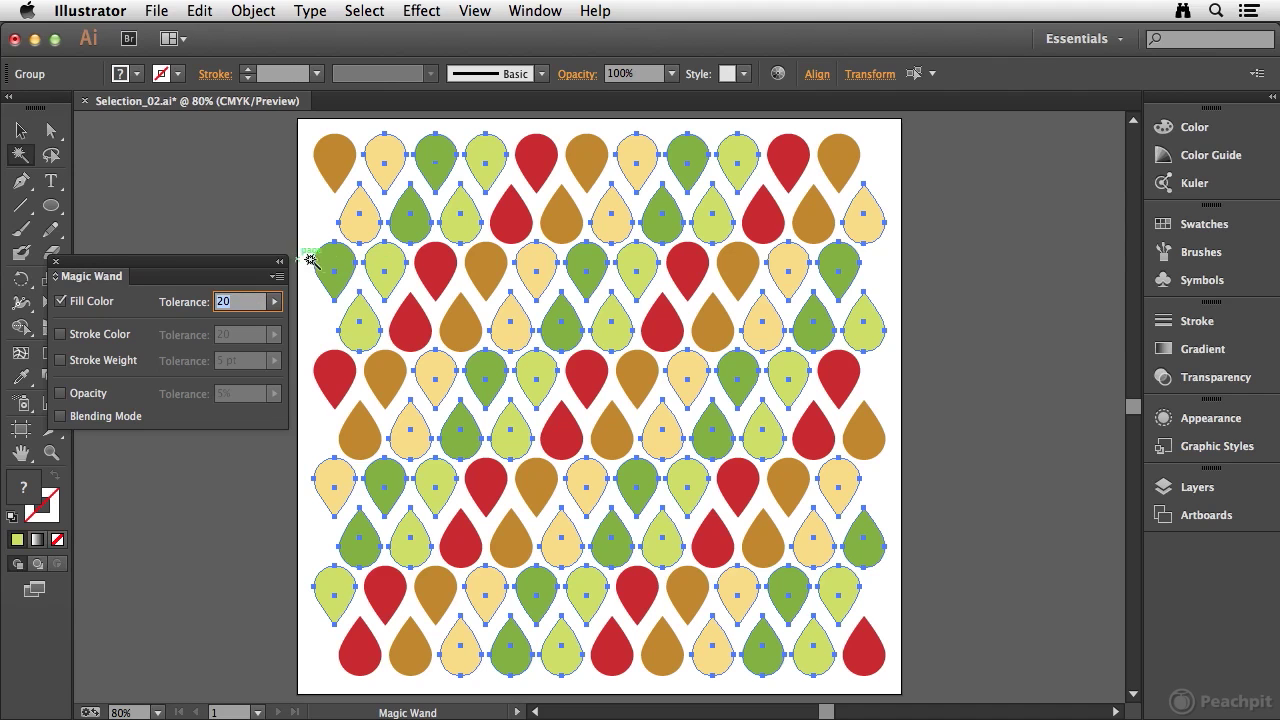
pyautogui.click(323, 221)
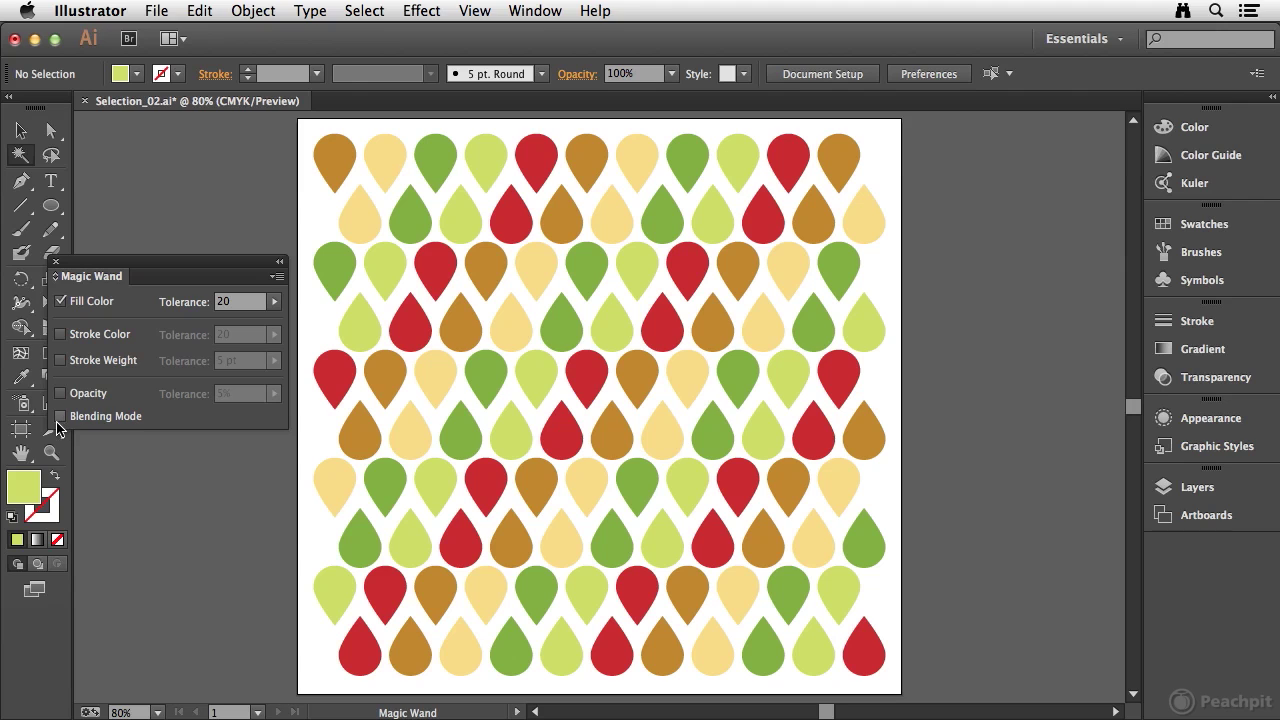
# Step: Select the brown, cream, green and lime teardrop groups in turn with the Magic Wand, and close the Magic Wand options
pyautogui.click(22, 158)
pyautogui.click(334, 160)
pyautogui.click(389, 162)
pyautogui.click(443, 160)
pyautogui.click(490, 162)
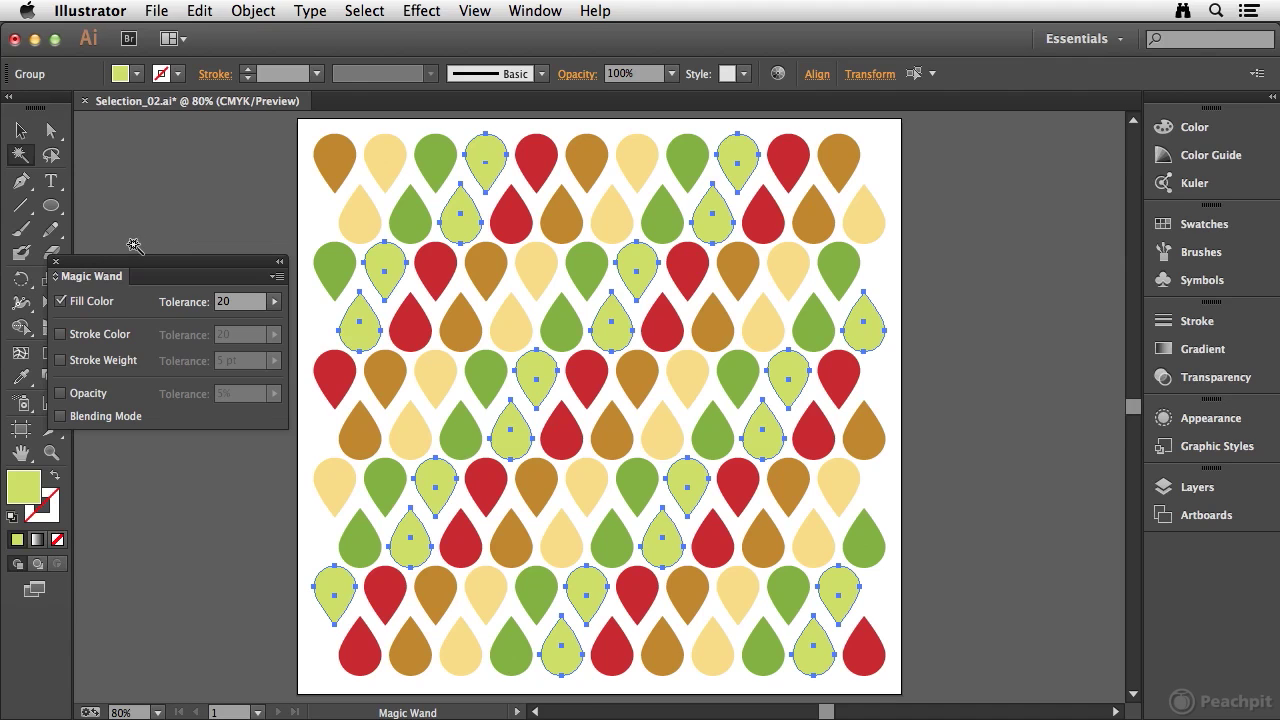
pyautogui.click(57, 265)
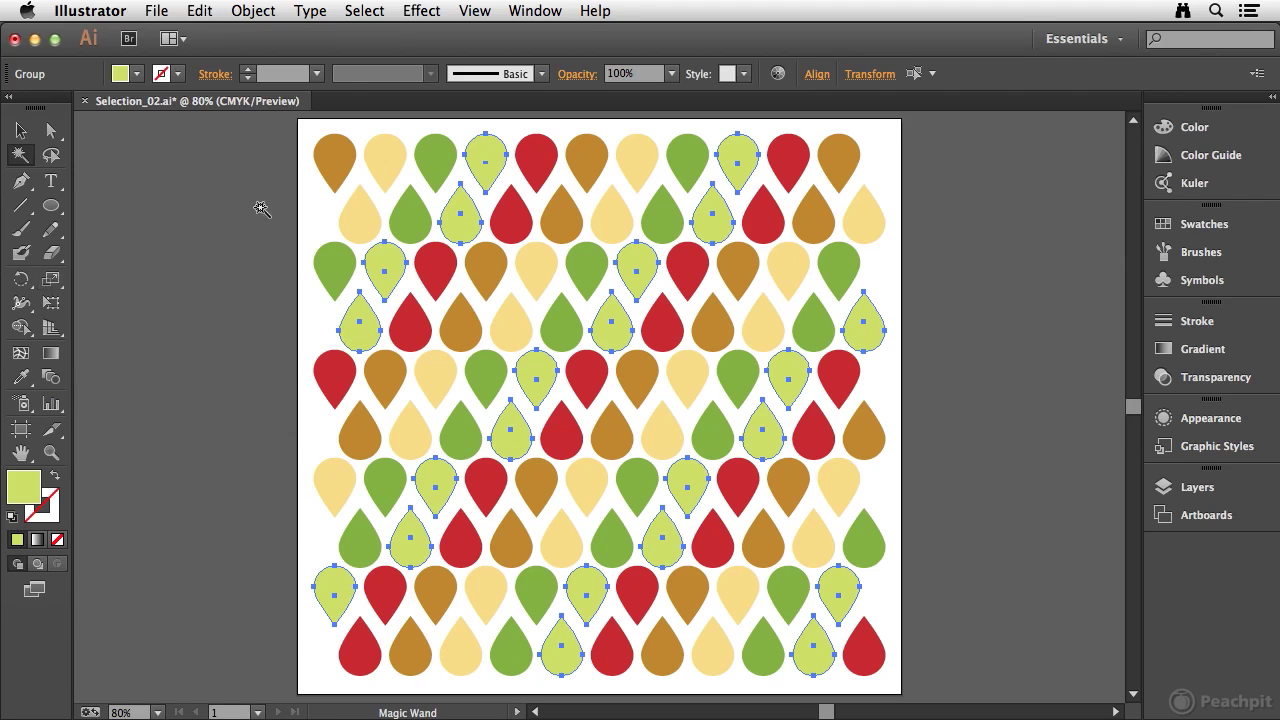
# Step: Clear the selection and select every object with the same fill color as the first brown teardrop in the top row
pyautogui.click(21, 130)
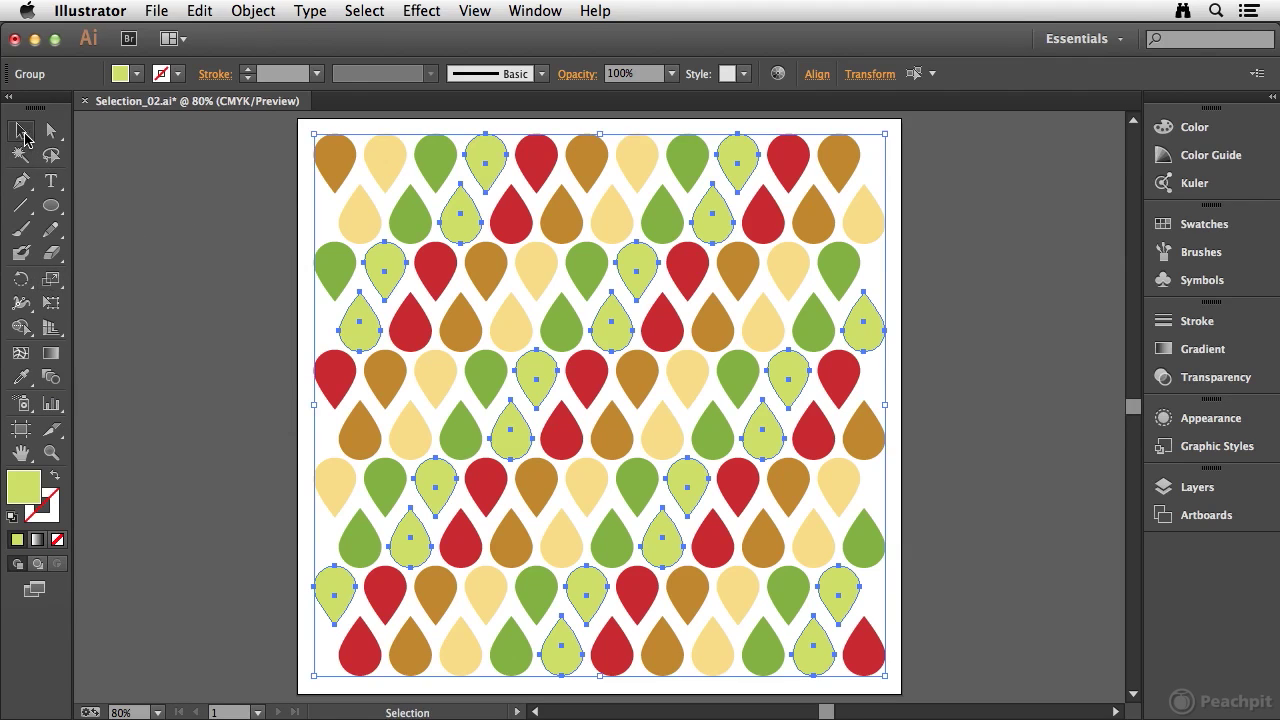
pyautogui.click(228, 172)
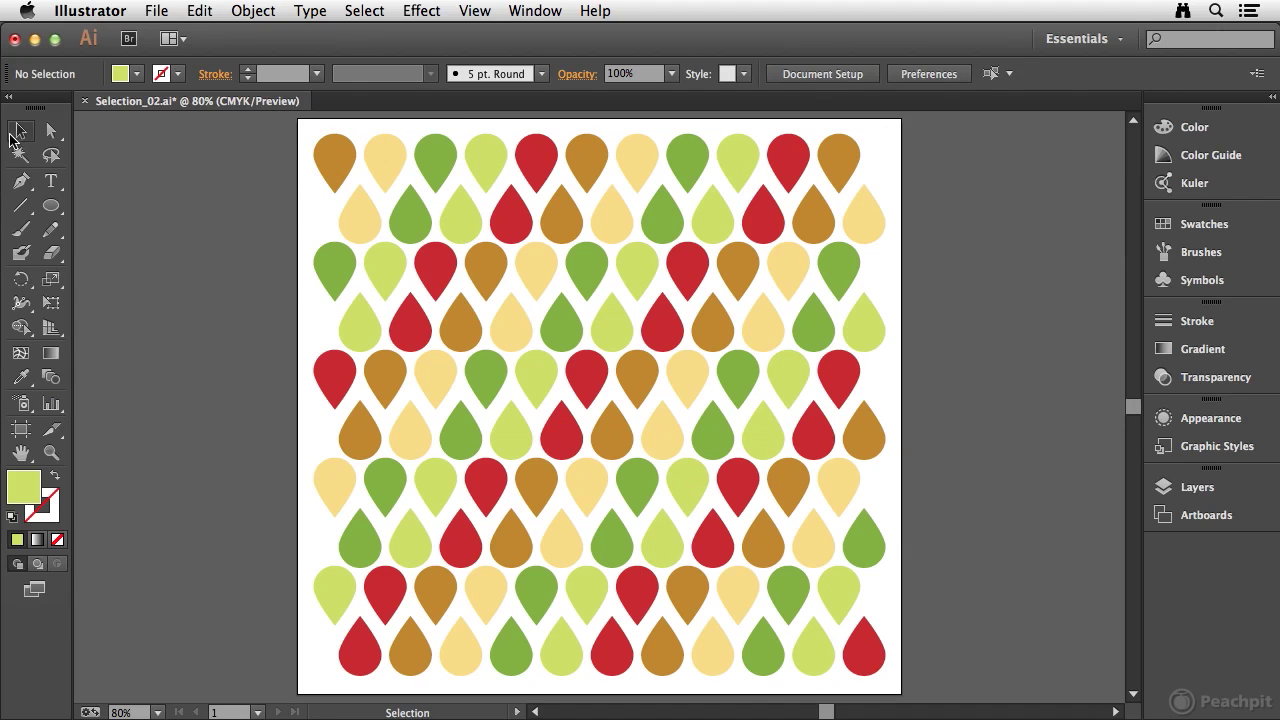
pyautogui.click(331, 158)
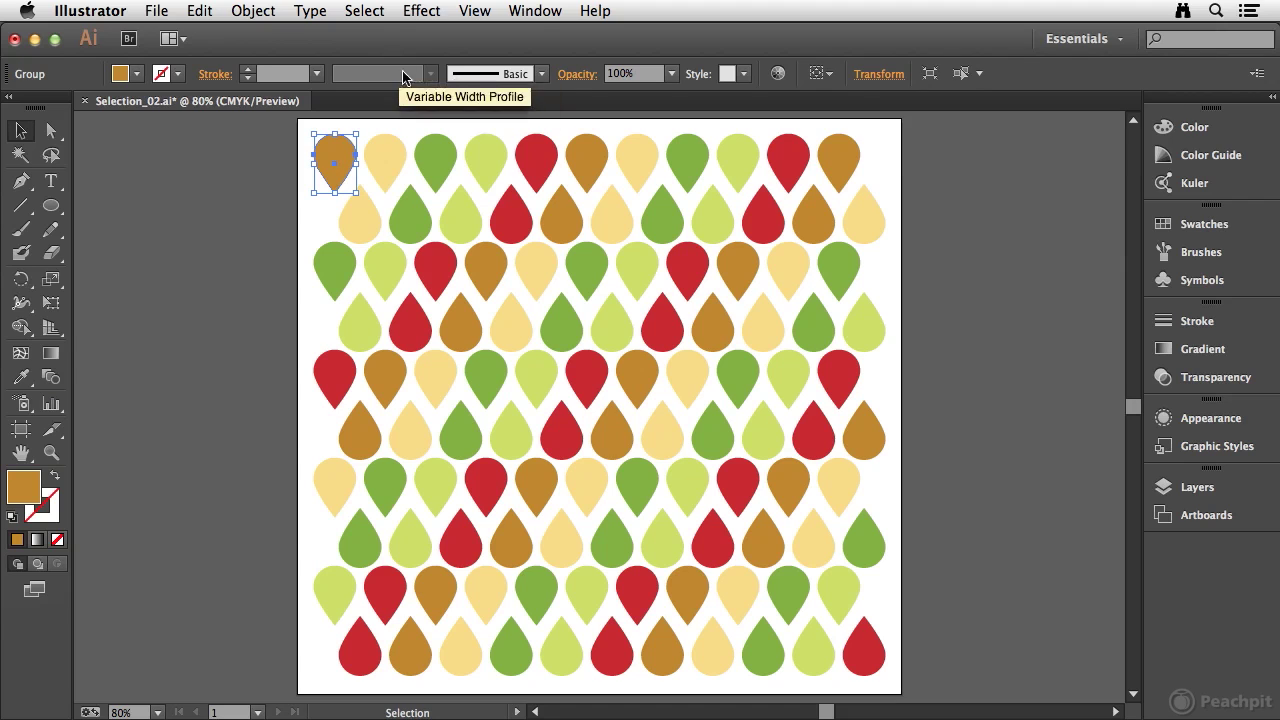
pyautogui.click(365, 11)
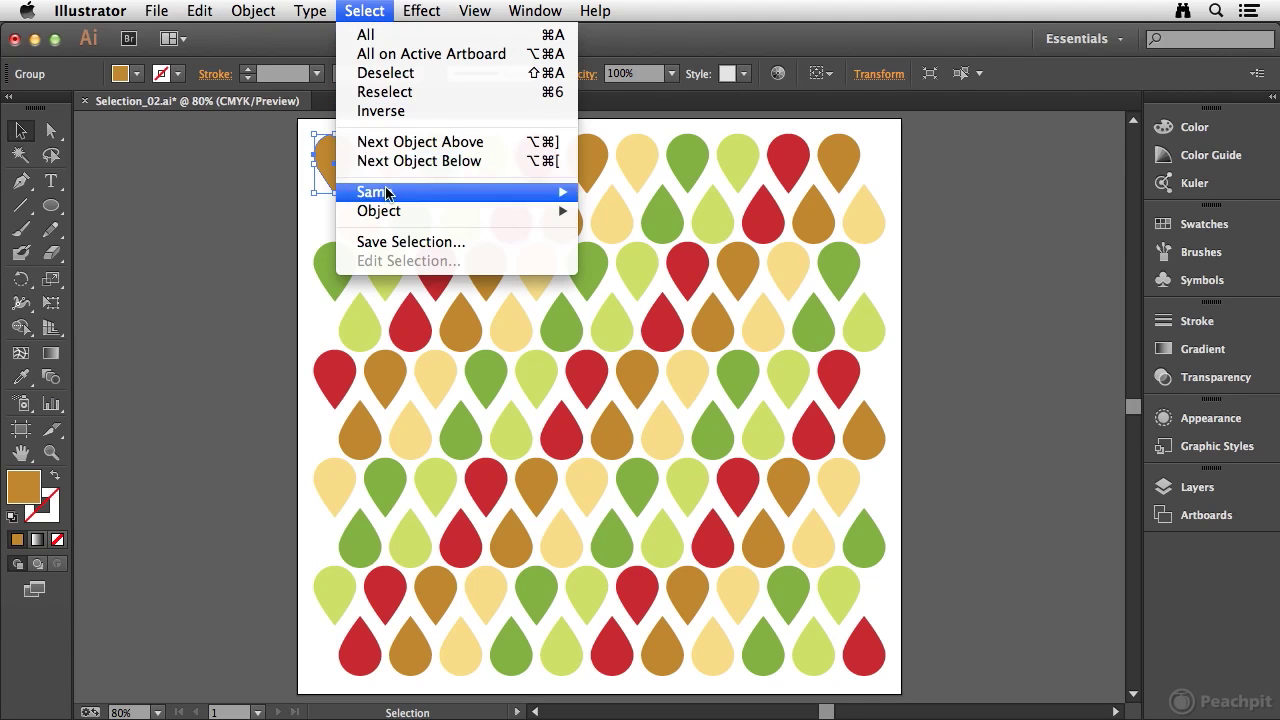
pyautogui.moveTo(385, 197)
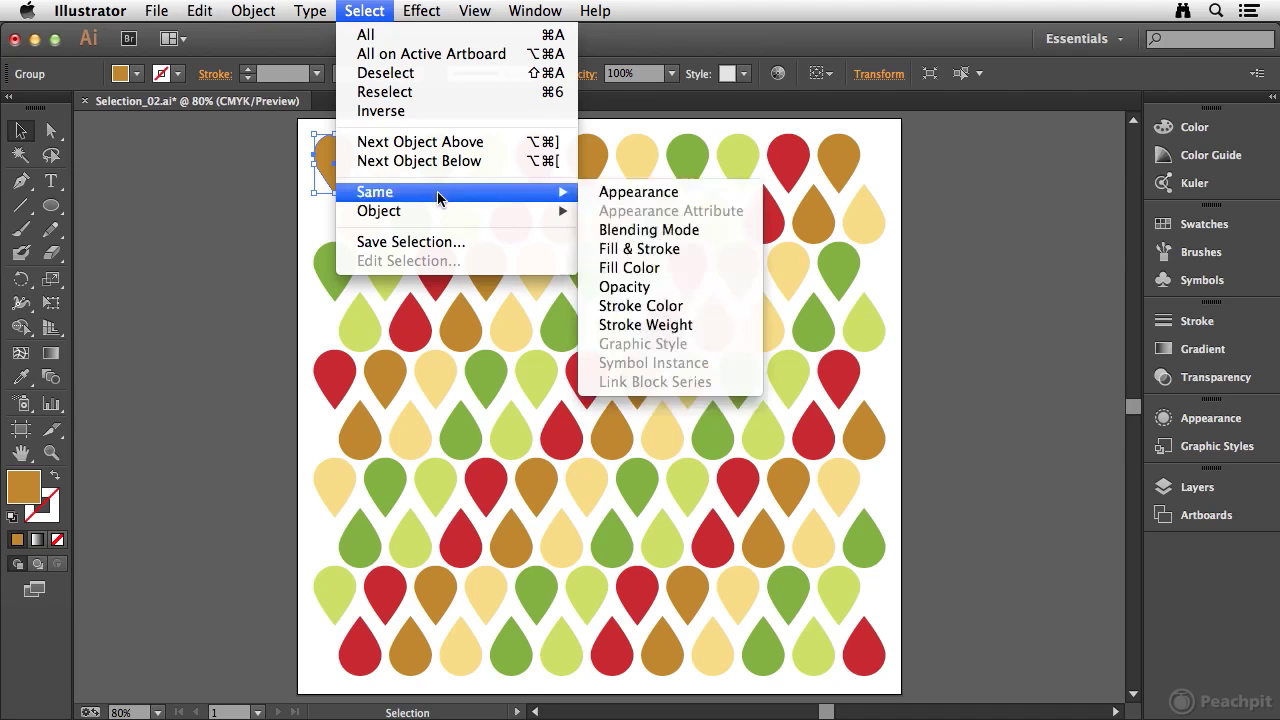
pyautogui.click(655, 270)
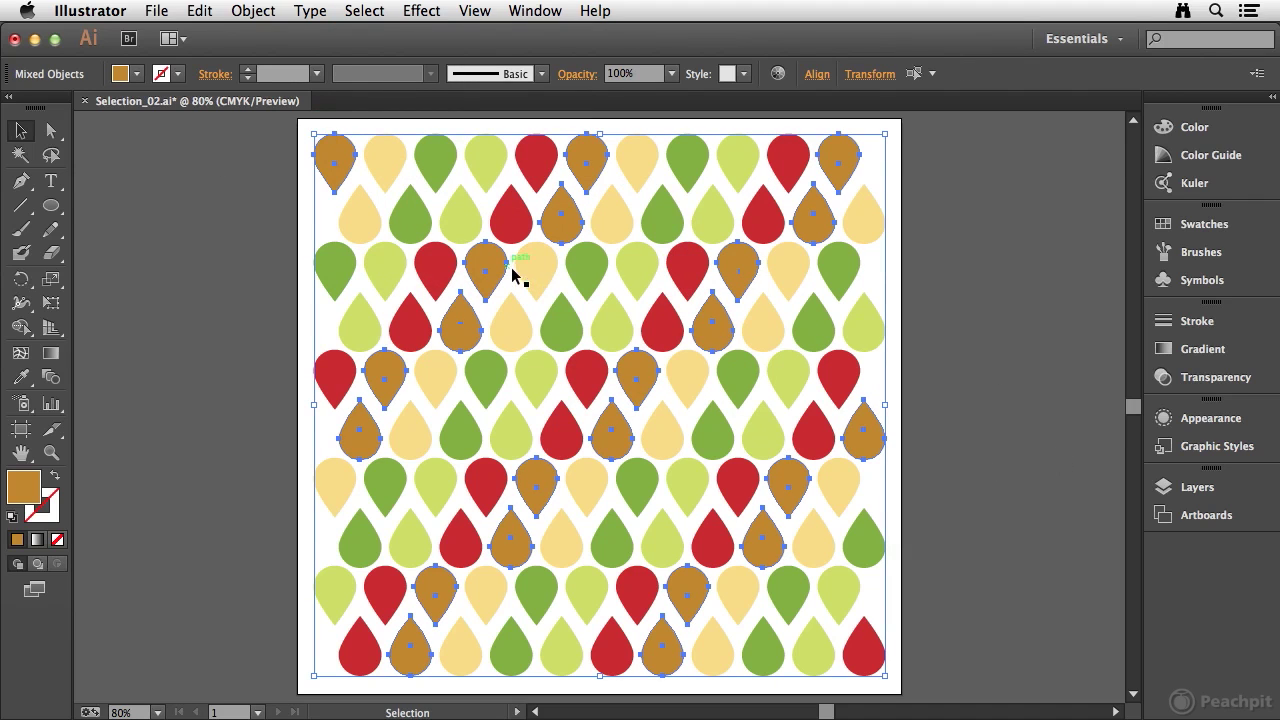
pyautogui.click(364, 10)
pyautogui.moveTo(460, 191)
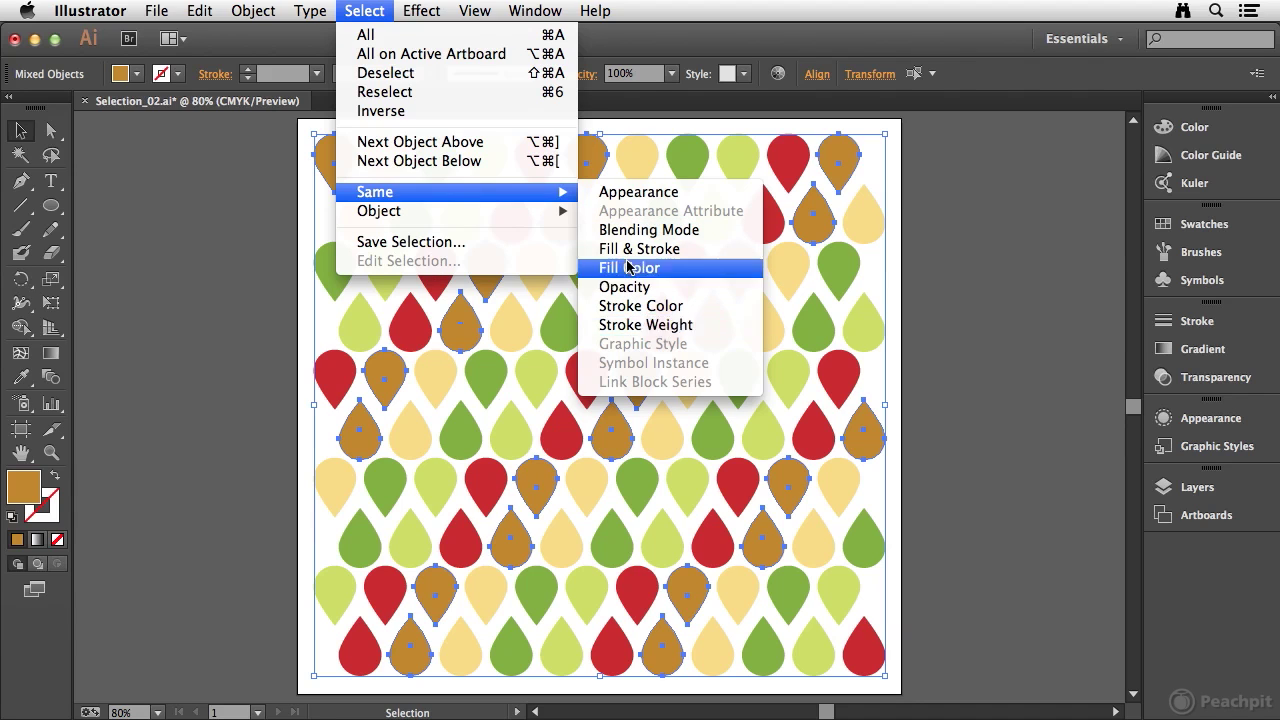
pyautogui.moveTo(440, 213)
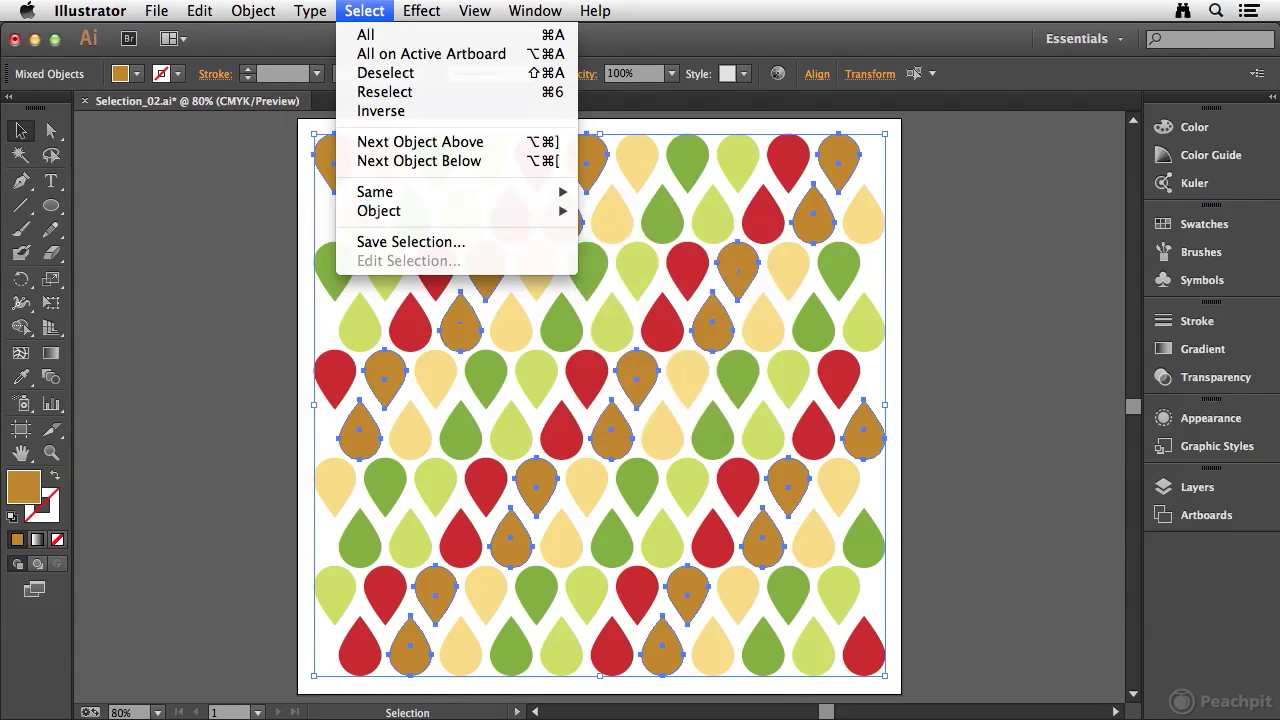
pyautogui.click(214, 216)
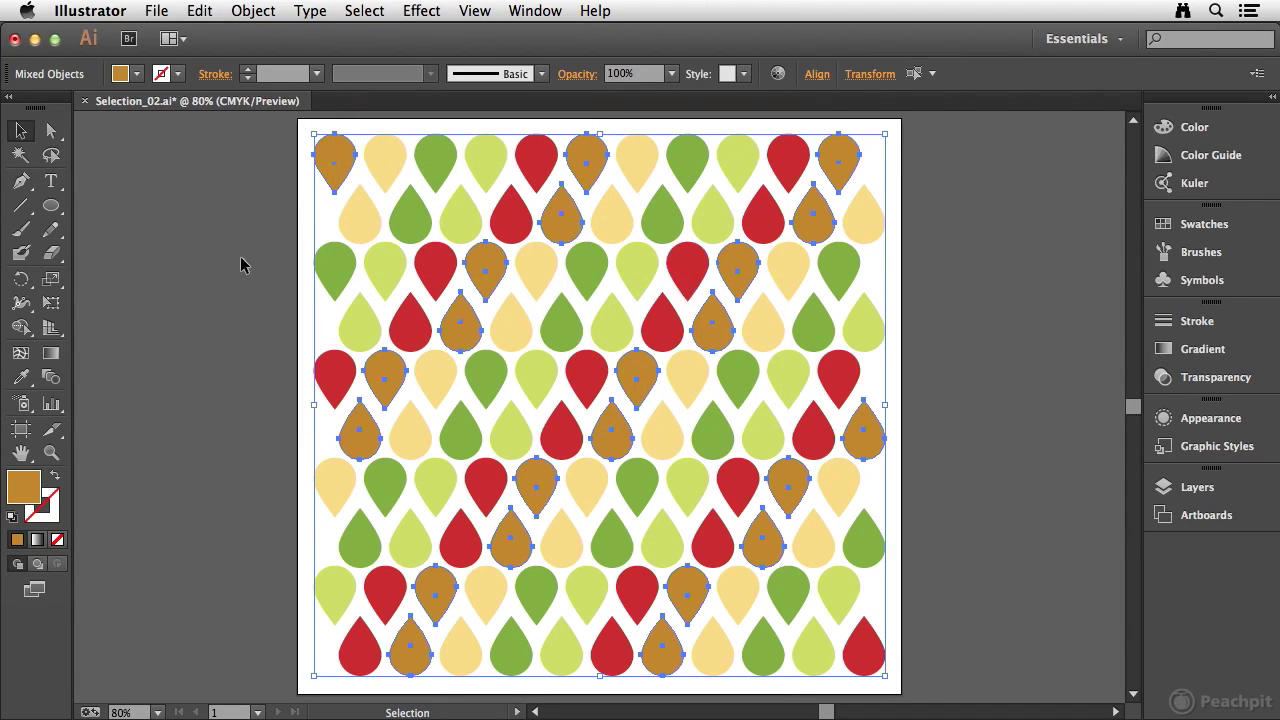
# Step: Select all lime teardrops by their shared fill color and recolor them with the pale pink #EBCAB8 swatch
pyautogui.click(226, 183)
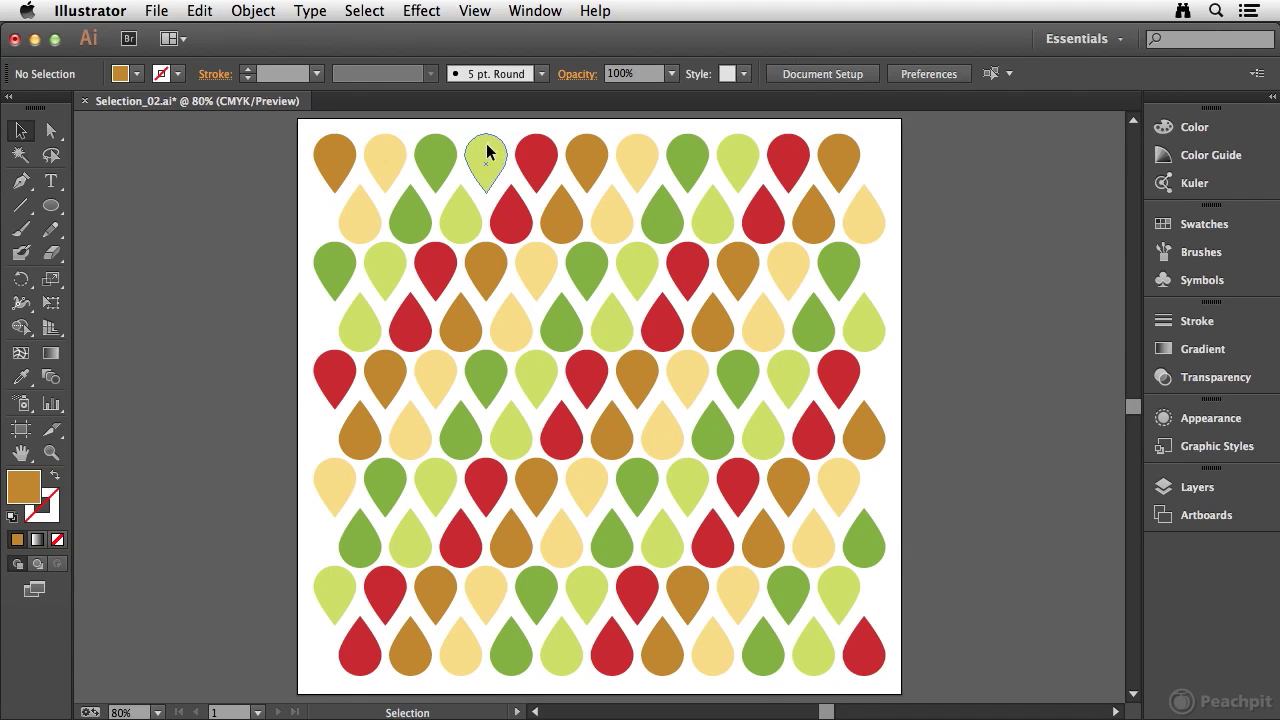
pyautogui.click(487, 147)
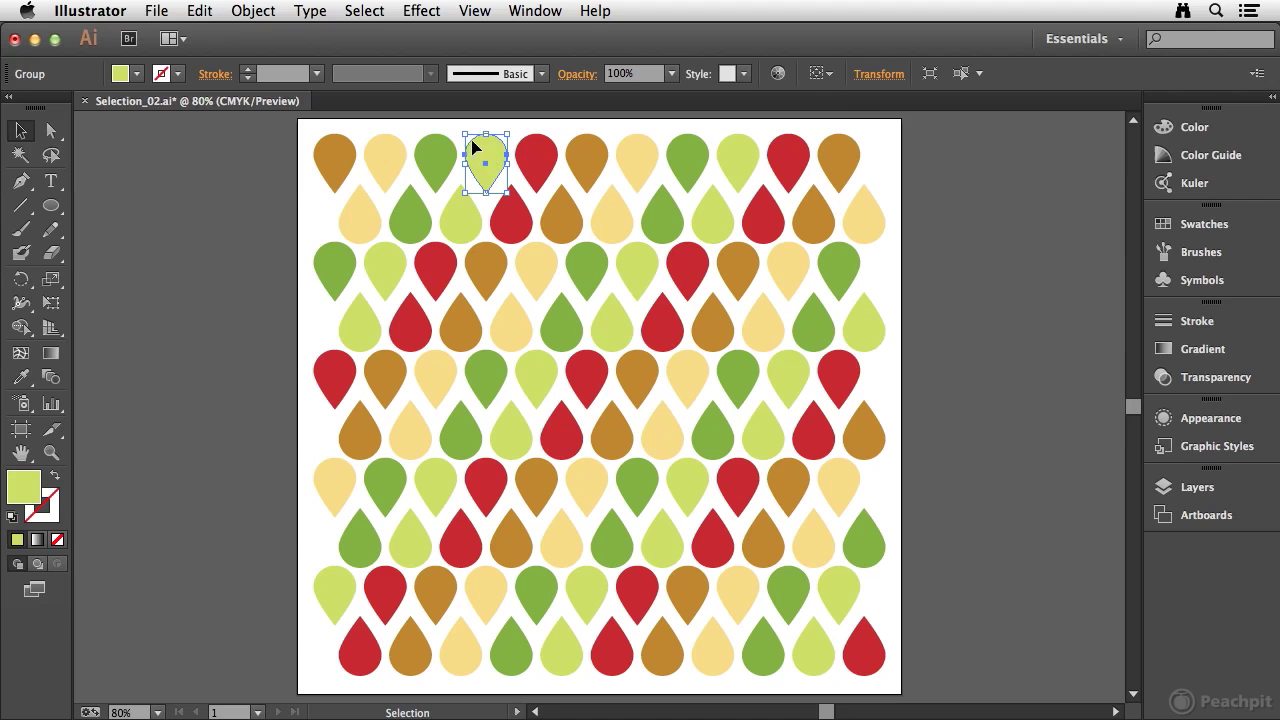
pyautogui.click(372, 11)
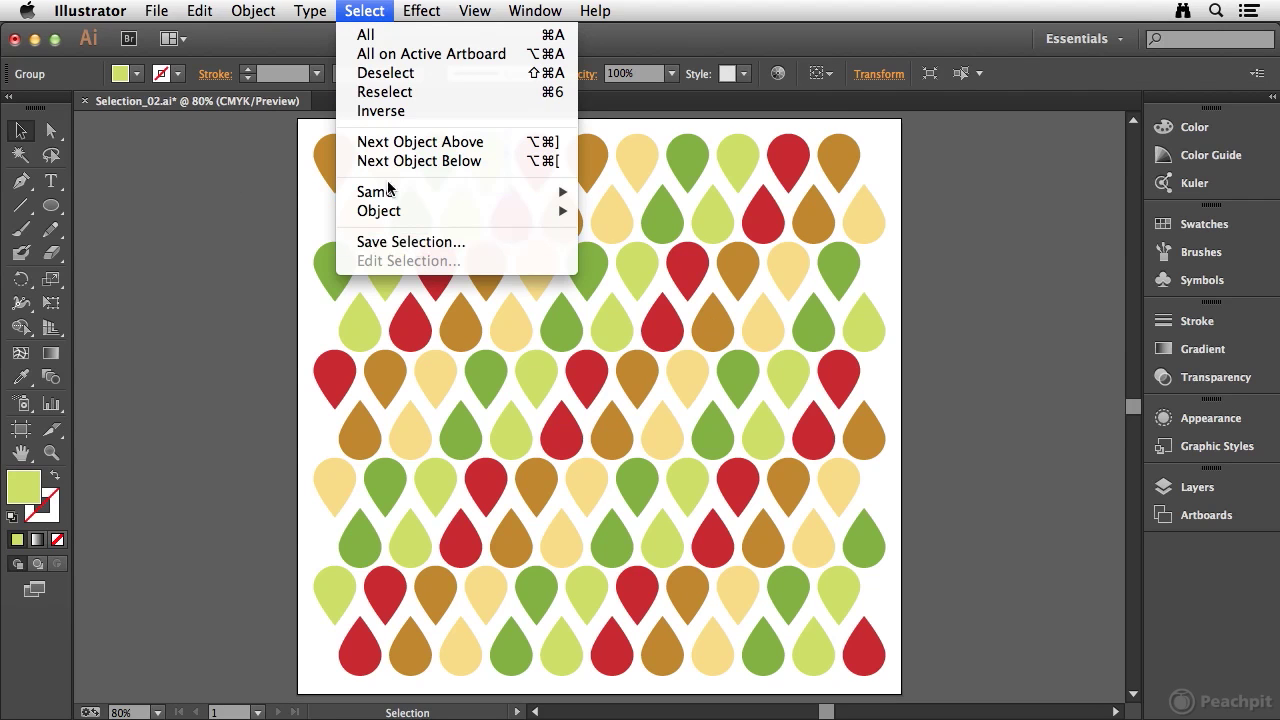
pyautogui.click(632, 270)
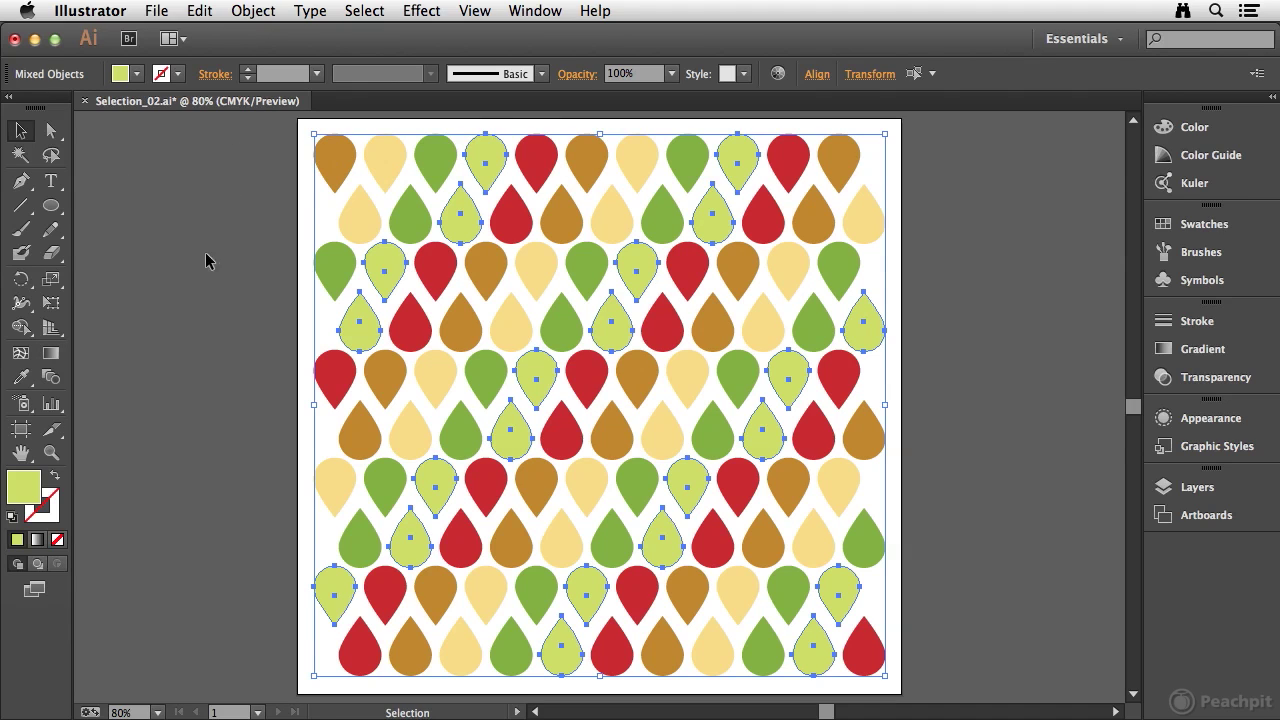
pyautogui.click(1210, 230)
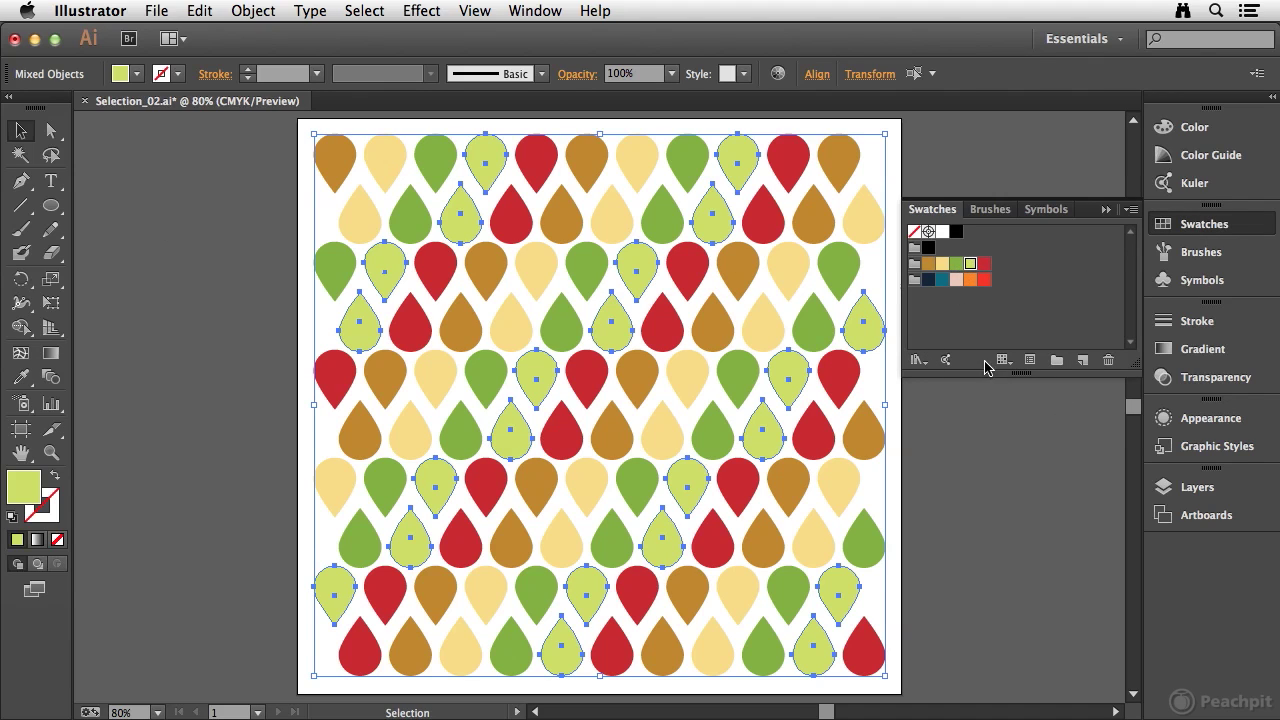
pyautogui.click(955, 280)
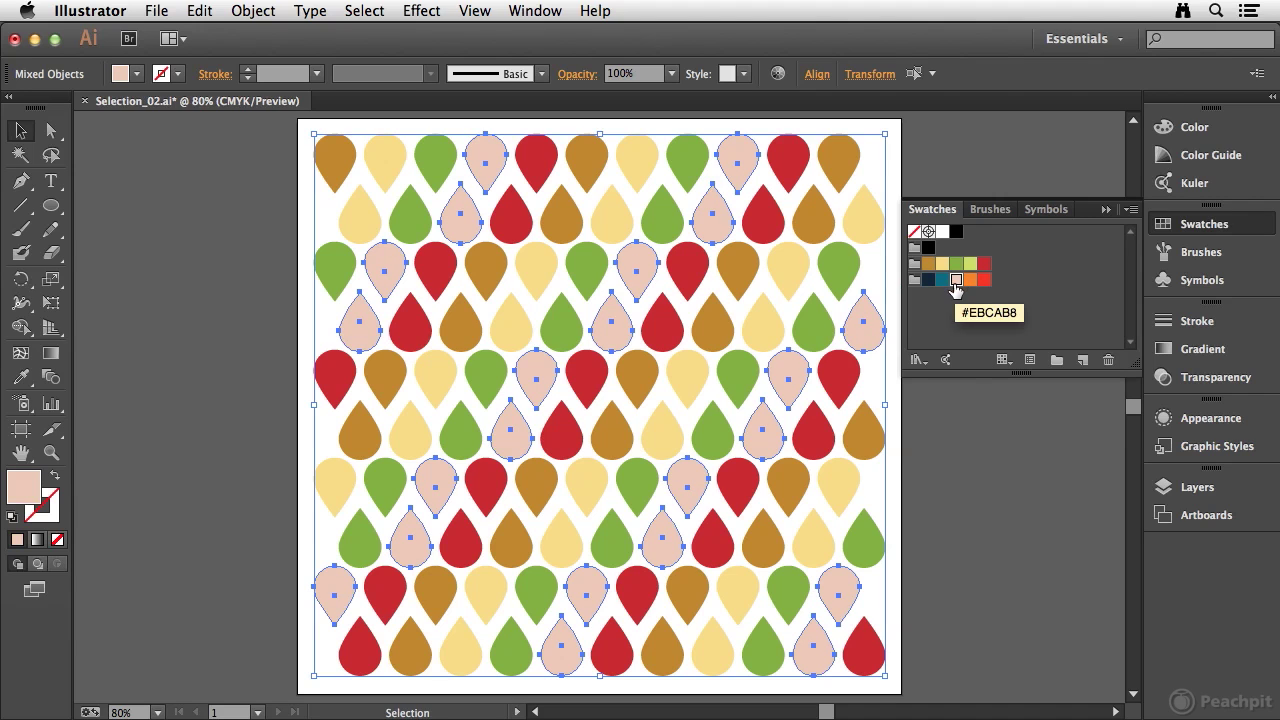
# Step: Select all green teardrops by their shared fill color and recolor them with the teal swatch
pyautogui.click(432, 154)
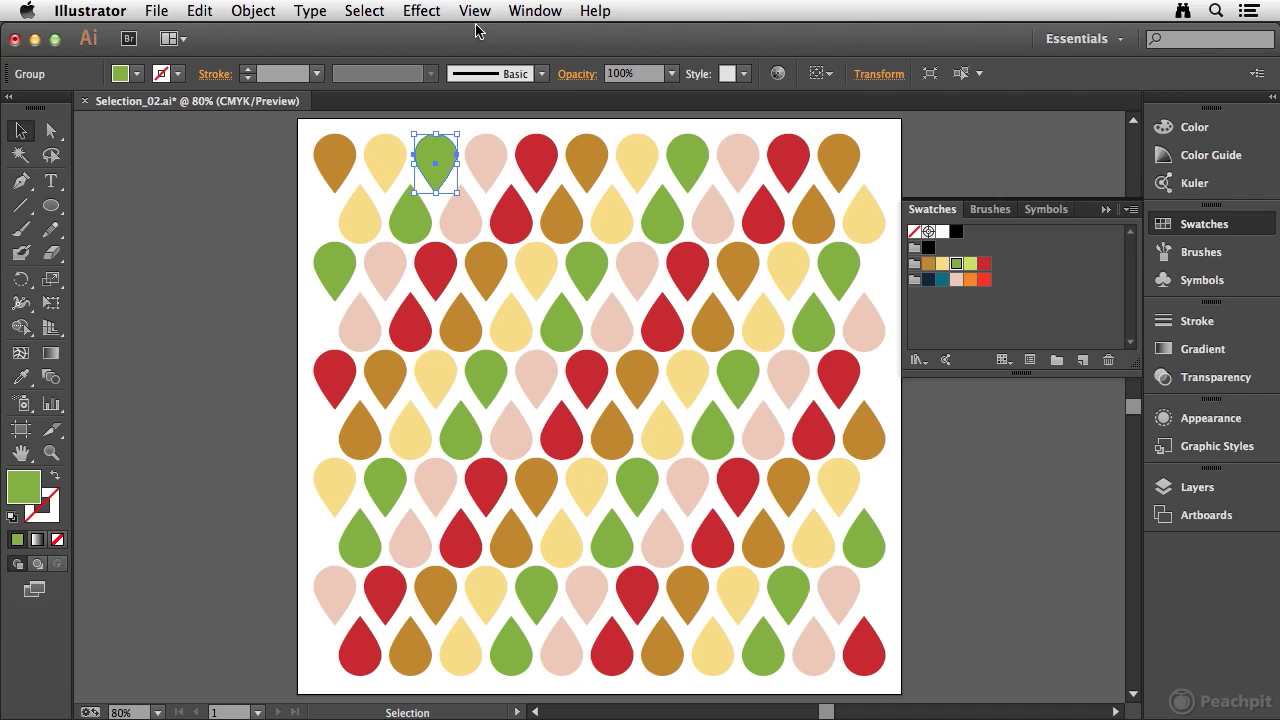
pyautogui.click(375, 10)
pyautogui.moveTo(442, 192)
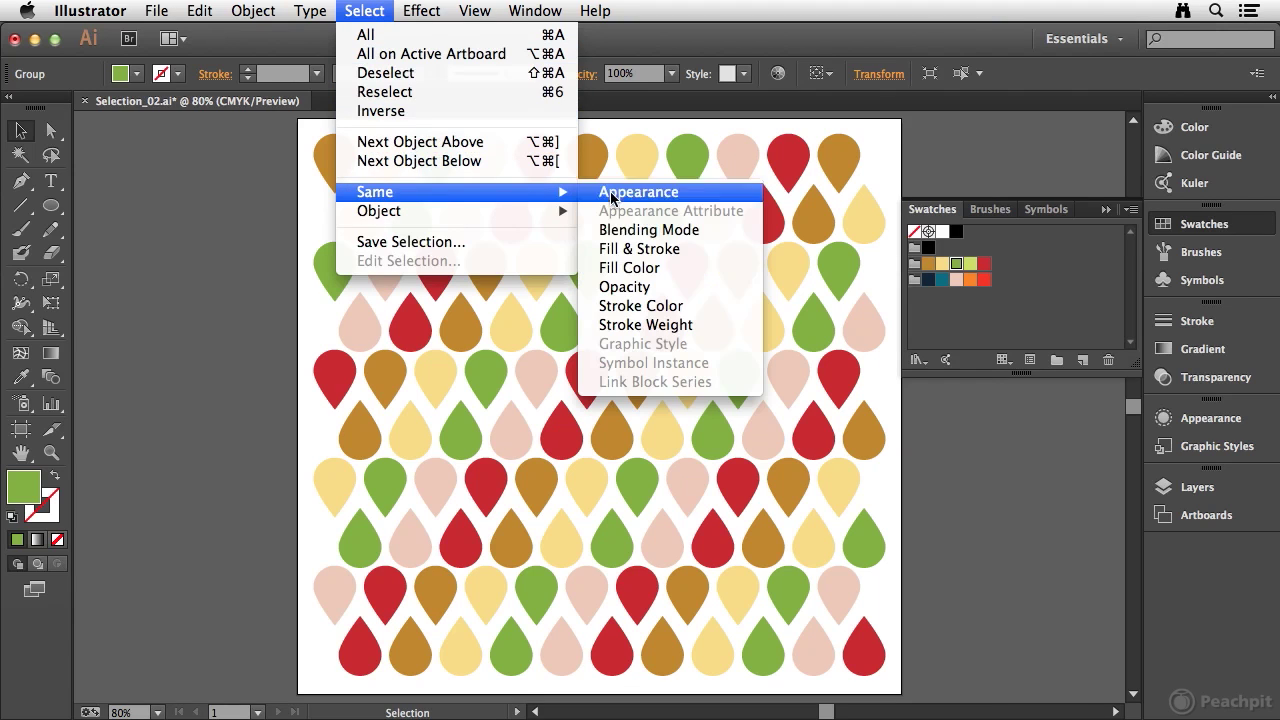
pyautogui.click(627, 267)
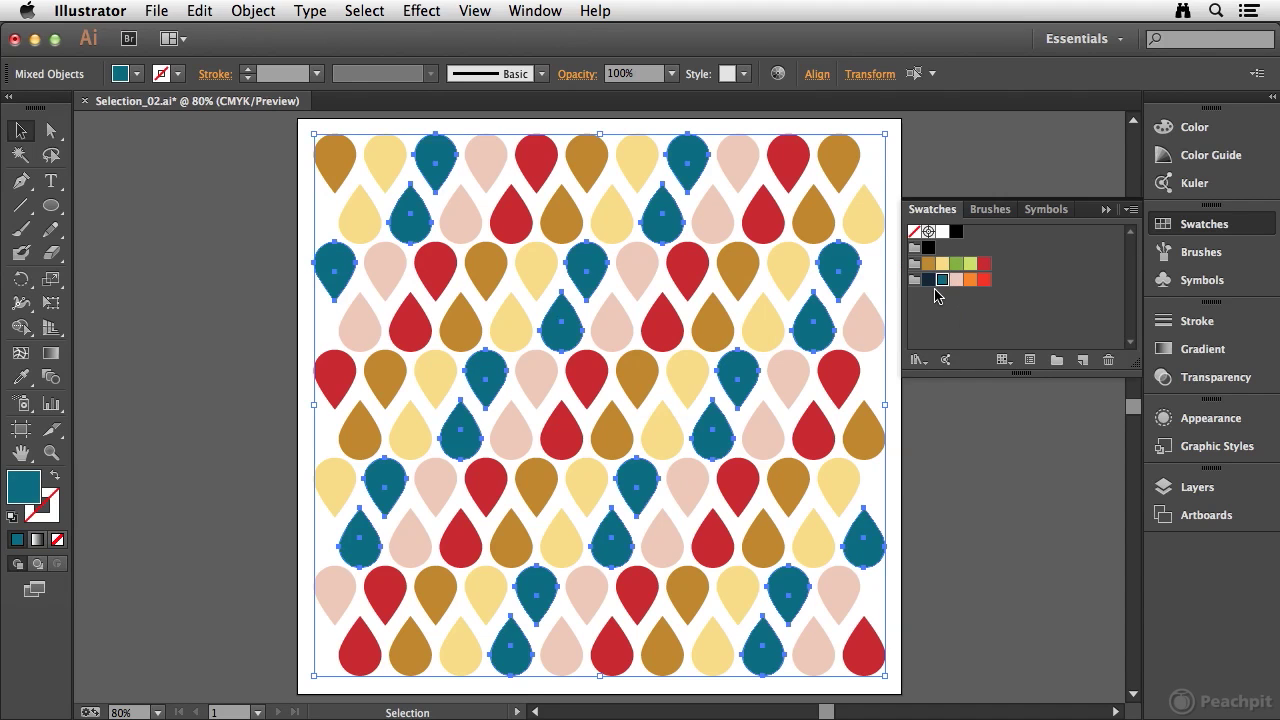
# Step: Select all dark red teardrops with the Magic Wand and recolor them with the bright red swatch
pyautogui.click(543, 155)
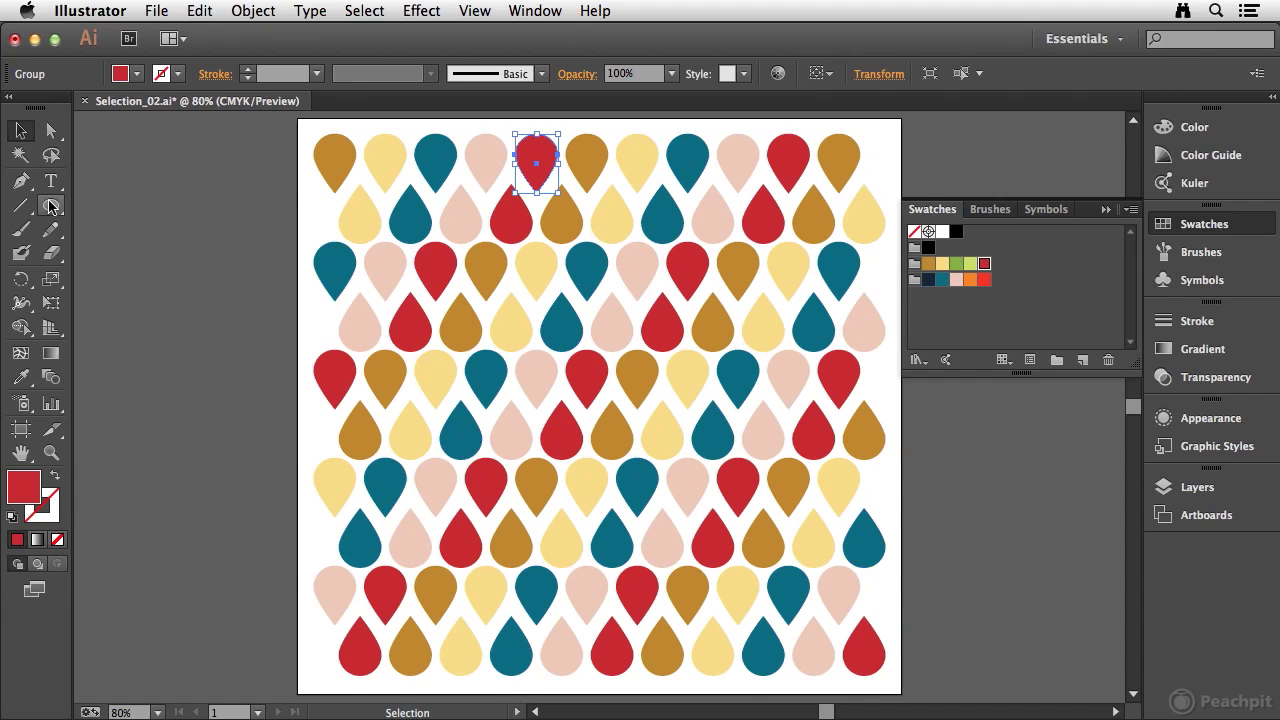
pyautogui.click(20, 155)
pyautogui.click(540, 157)
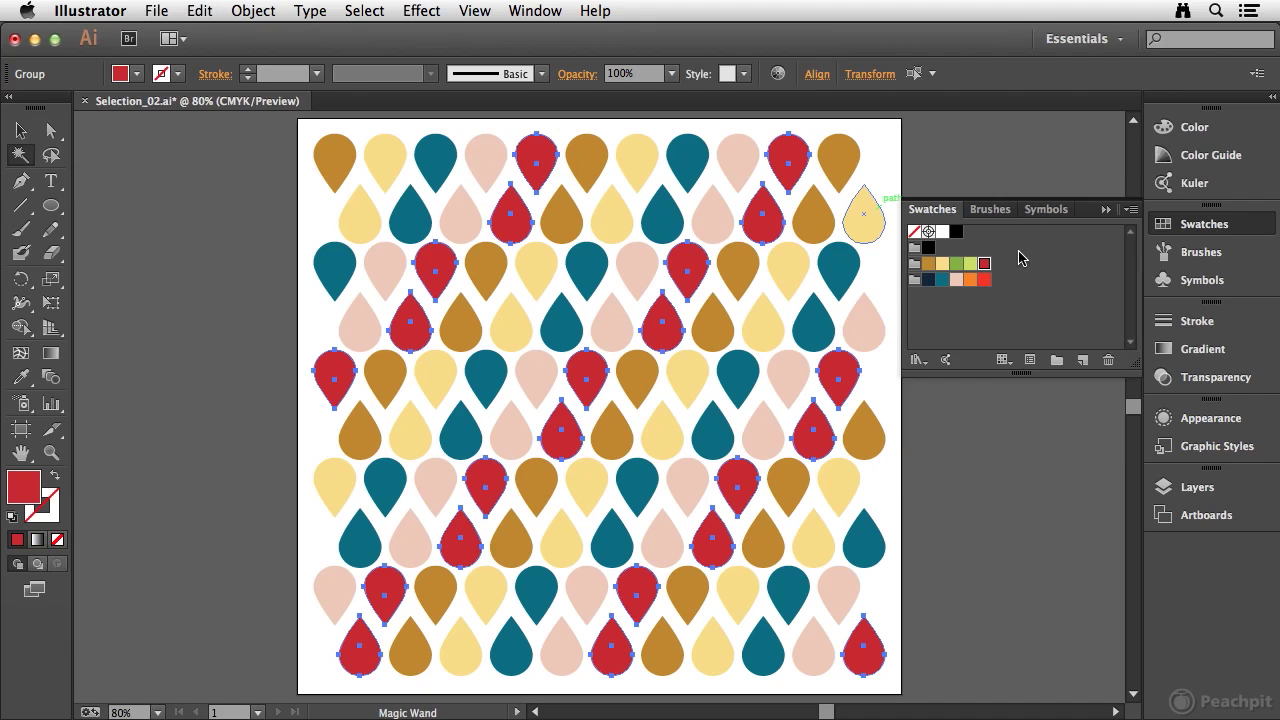
pyautogui.click(984, 279)
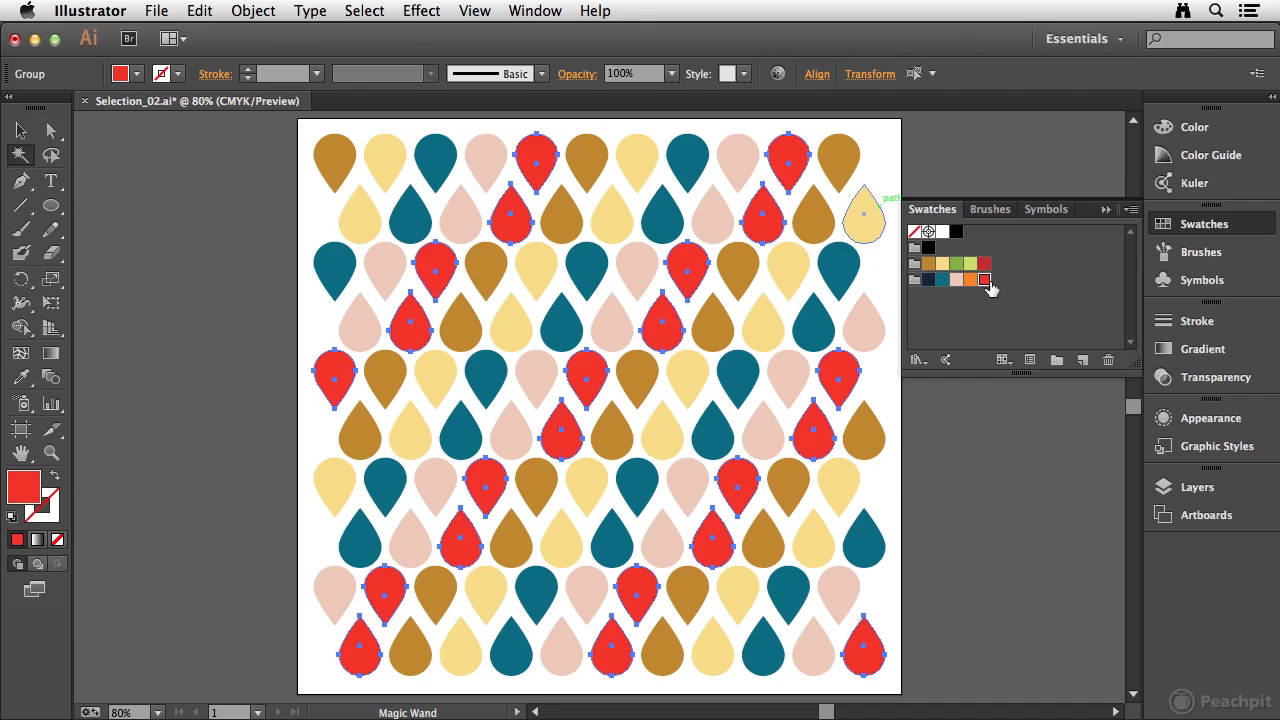
# Step: Use the Magic Wand to recolor the brown teardrops orange and the cream teardrops dark blue, closing the swatches when done
pyautogui.click(560, 224)
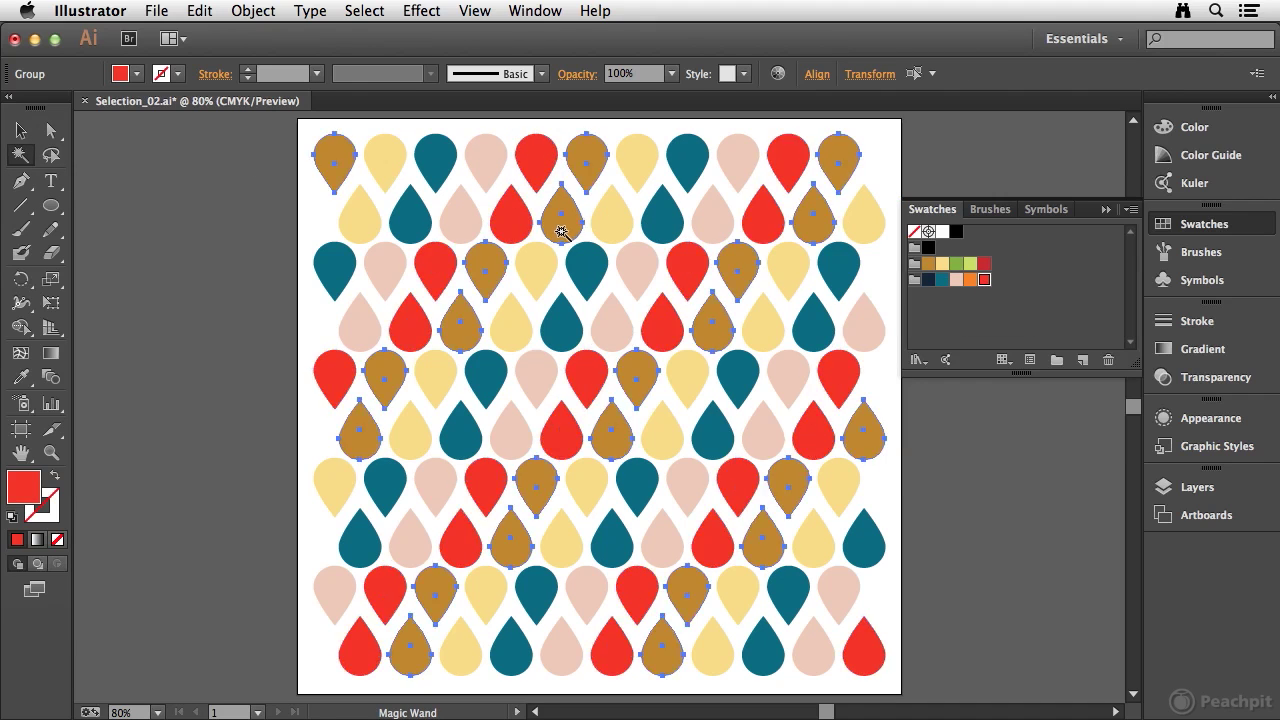
pyautogui.click(970, 280)
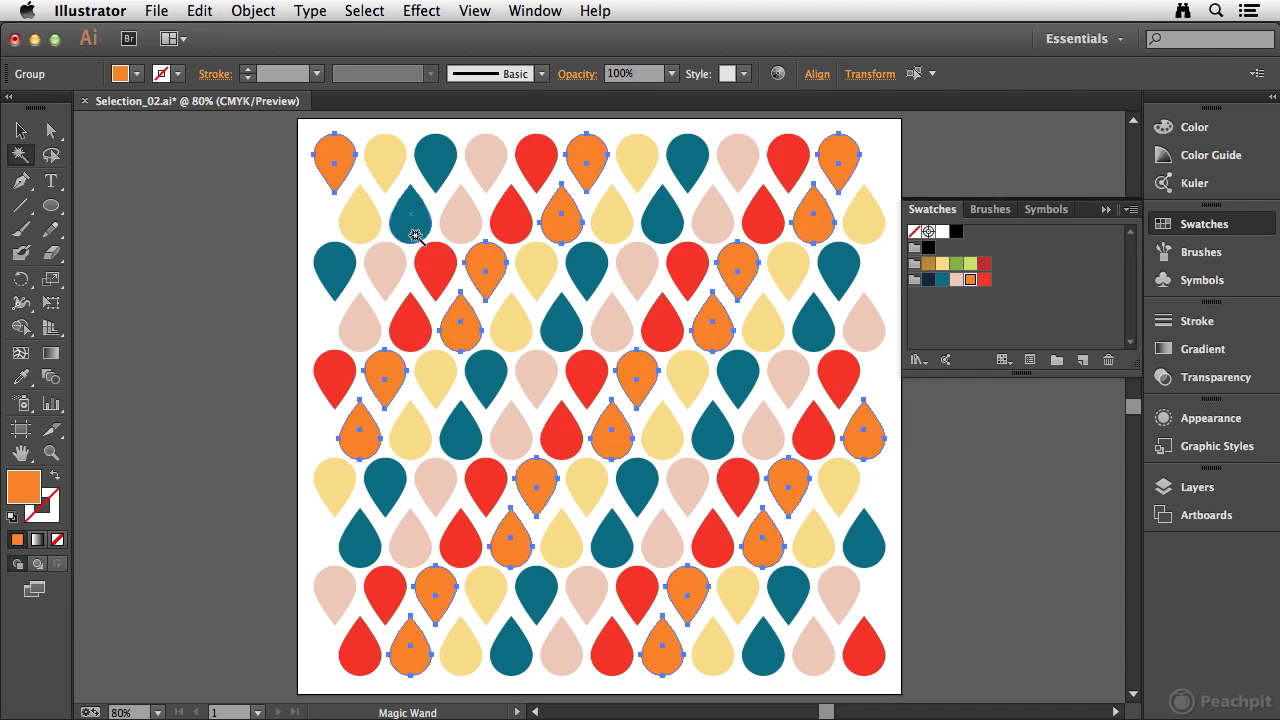
pyautogui.click(381, 157)
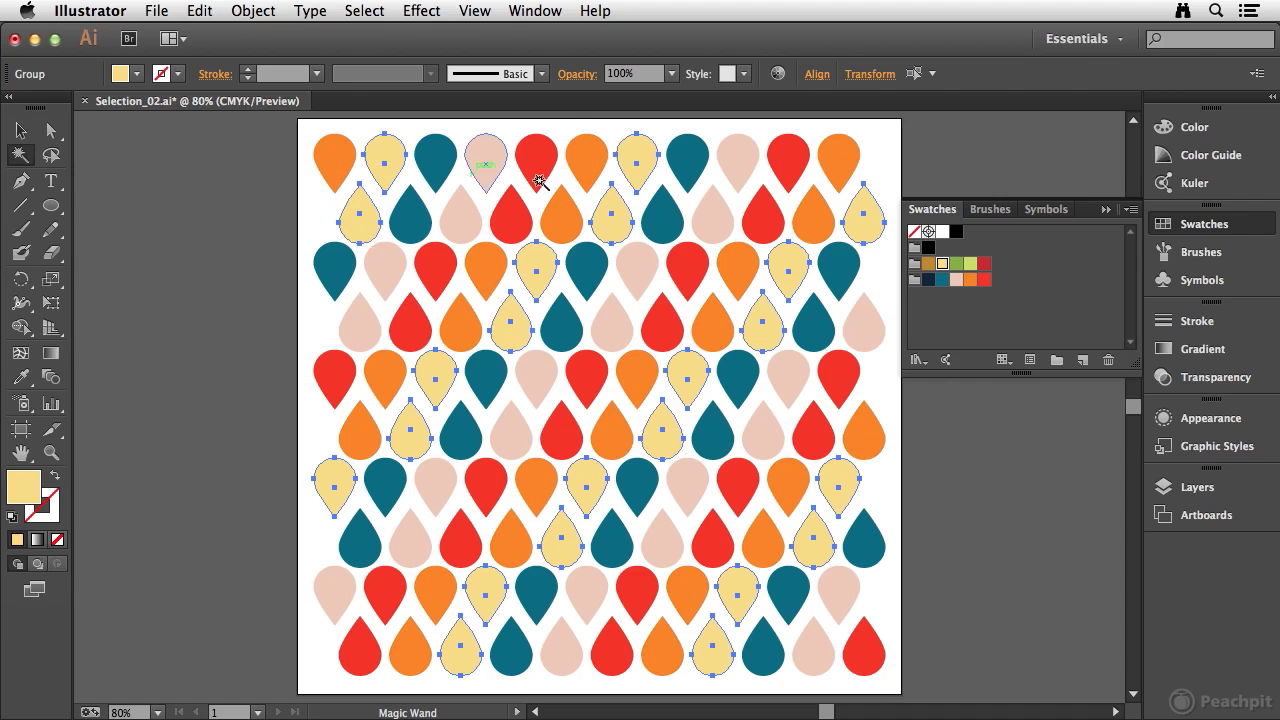
pyautogui.click(929, 282)
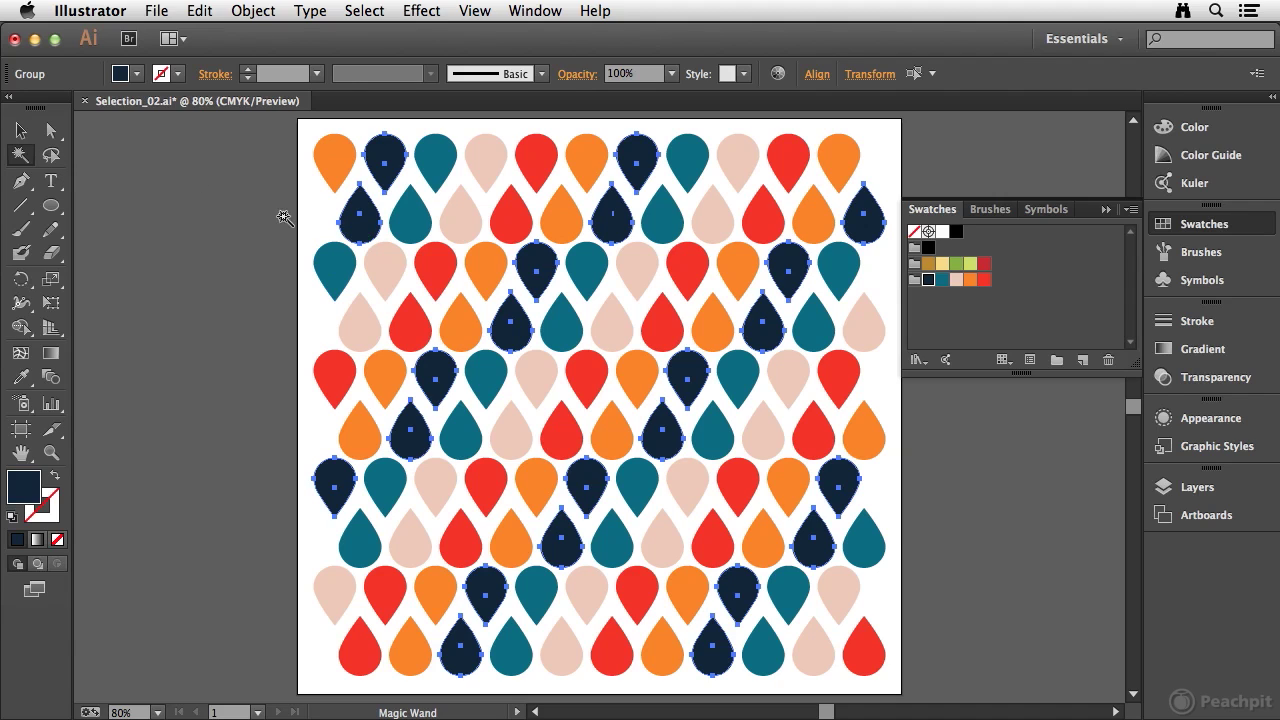
pyautogui.click(1212, 228)
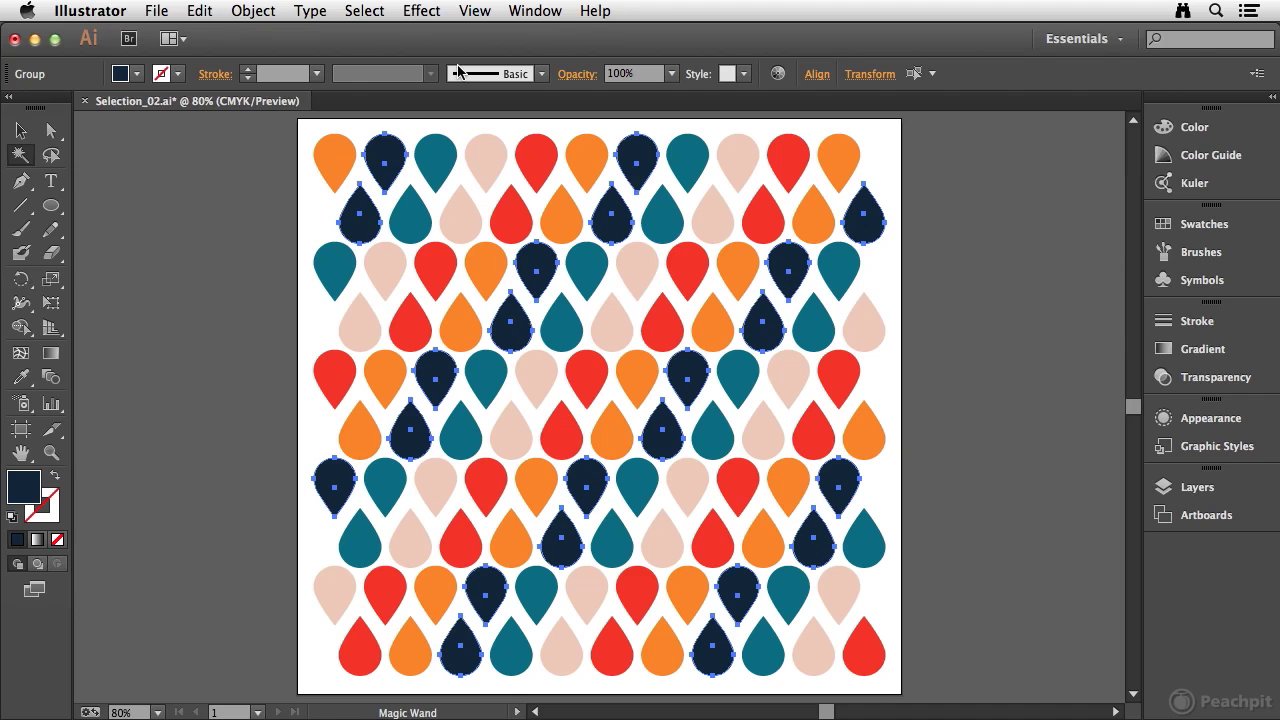
# Step: Save the selection of dark blue teardrops under the name "Dark Blue Objects"
pyautogui.click(356, 11)
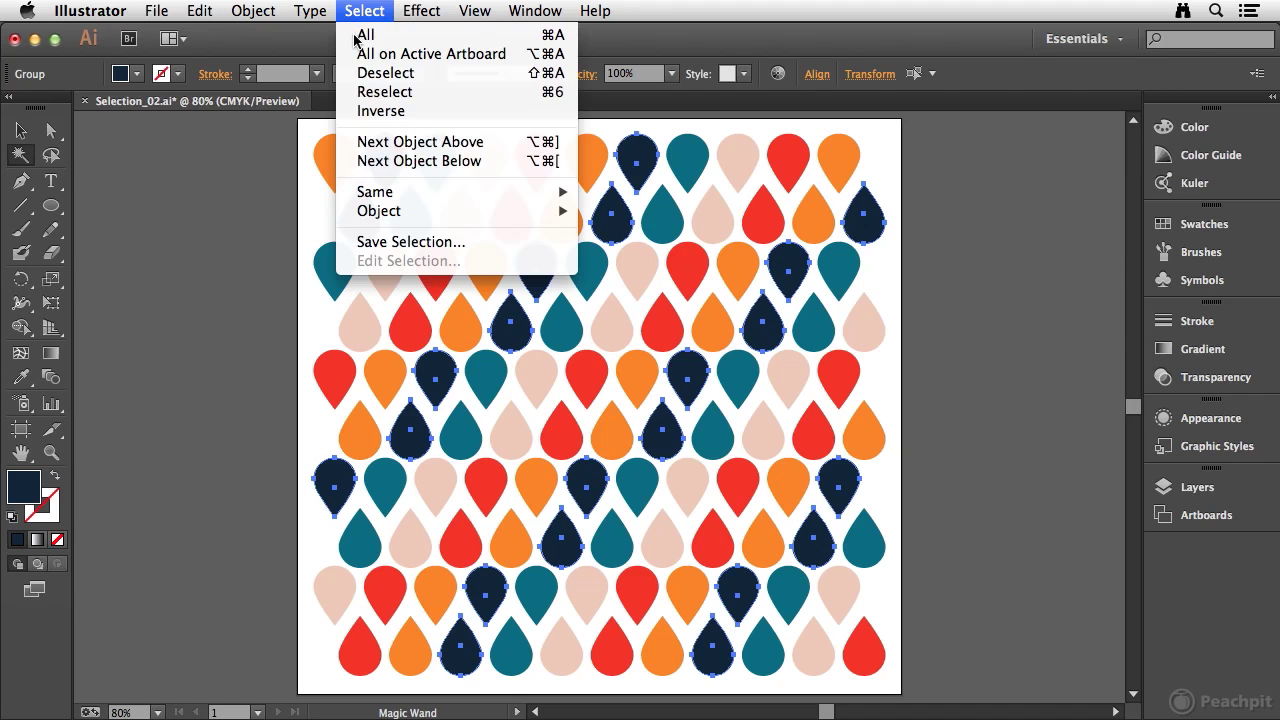
pyautogui.click(414, 242)
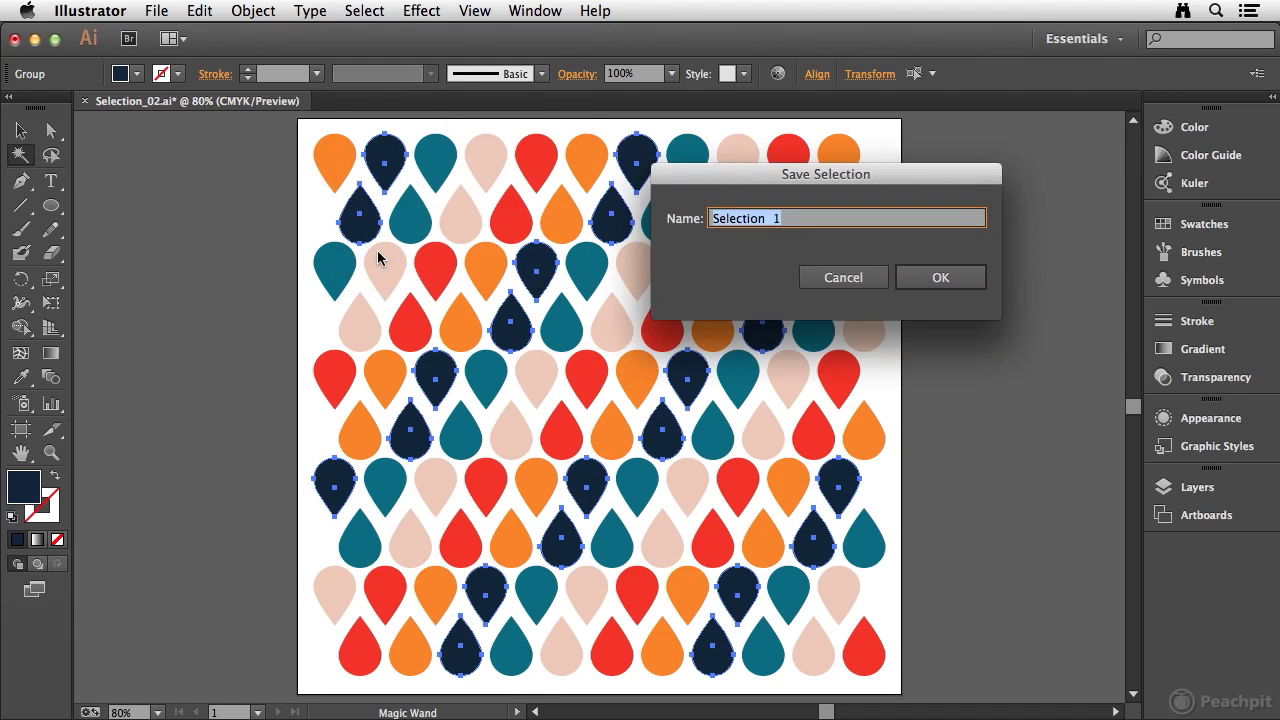
pyautogui.write('D')
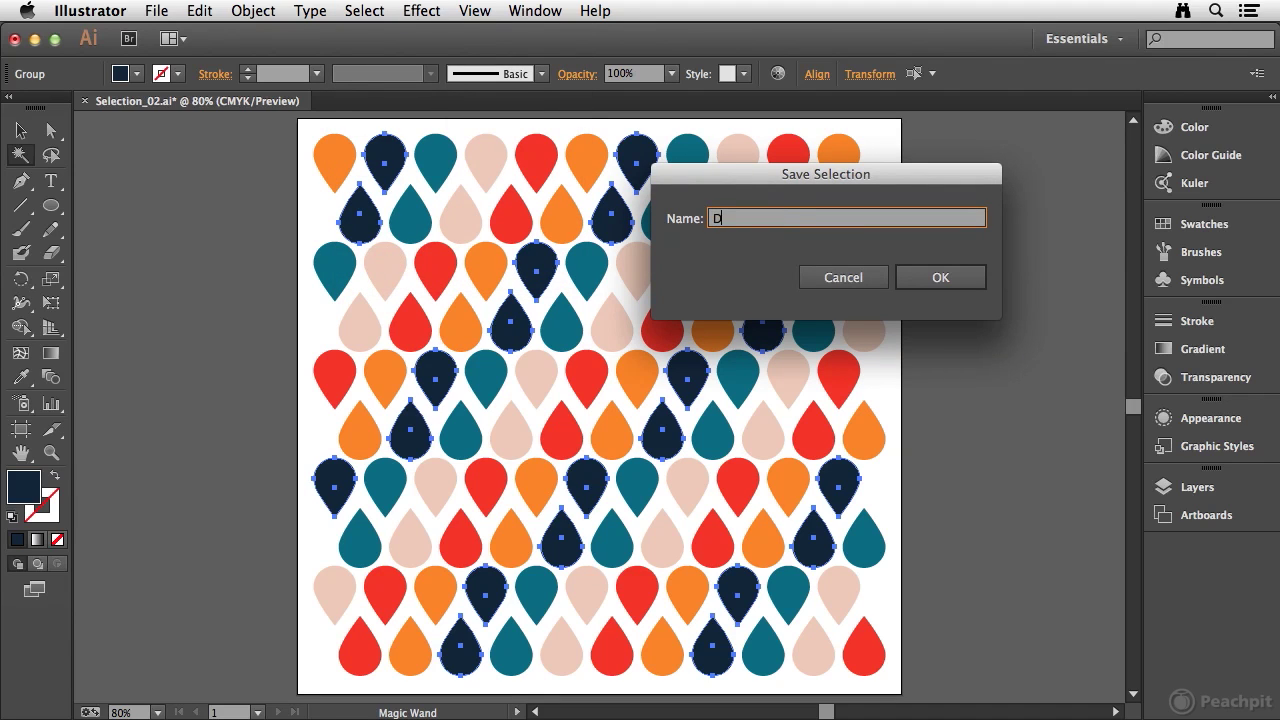
pyautogui.write('ark Blue Objects')
pyautogui.press('Return')
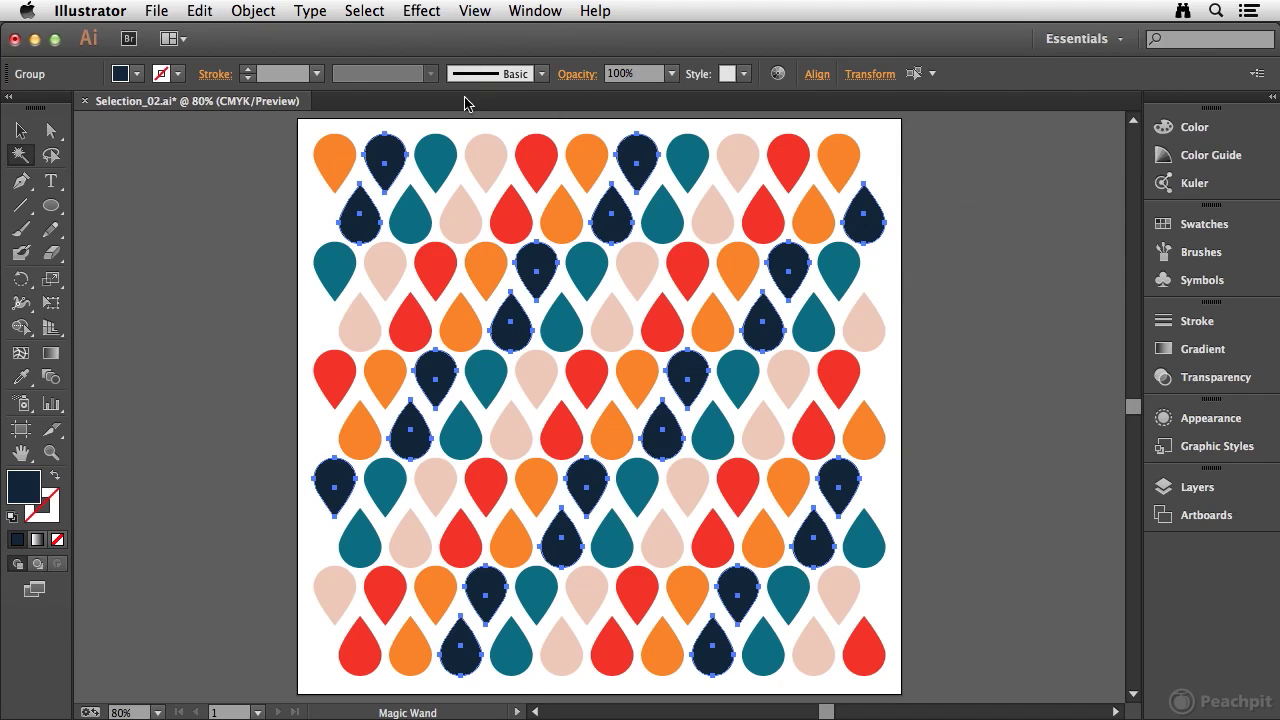
# Step: Select all red teardrops with the Magic Wand and save the selection as "Red Objects"
pyautogui.click(543, 149)
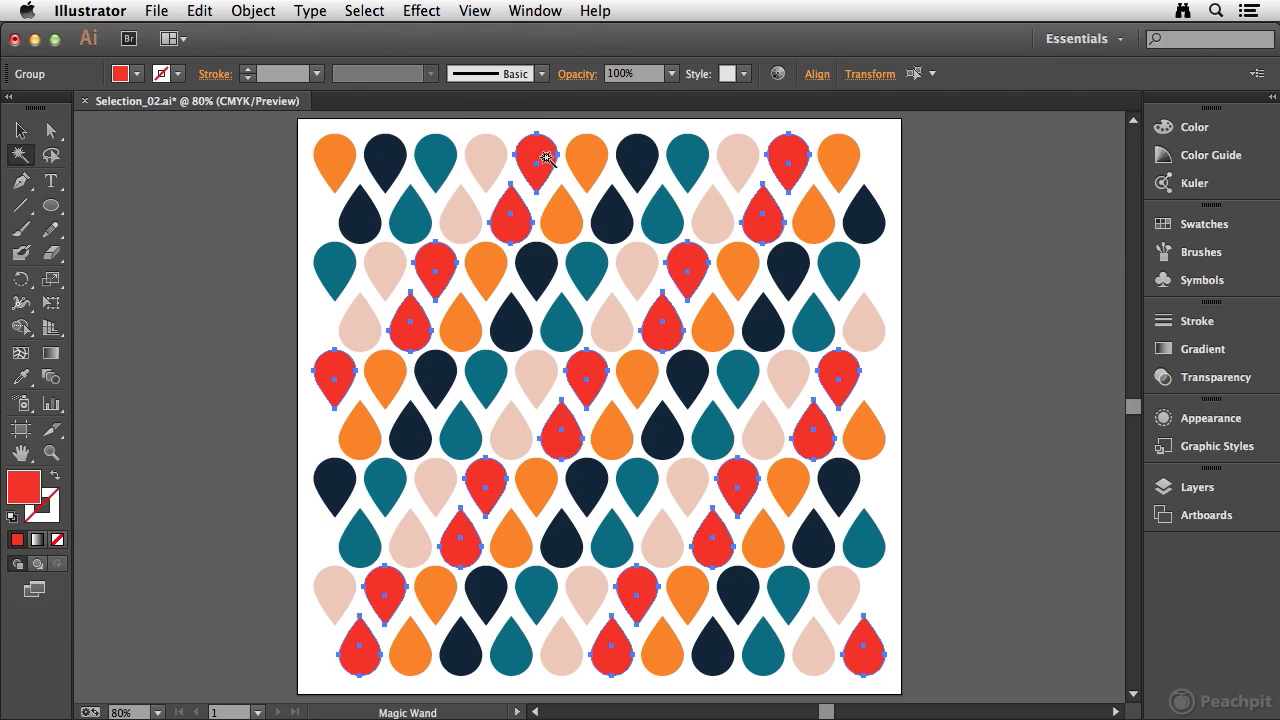
pyautogui.click(365, 11)
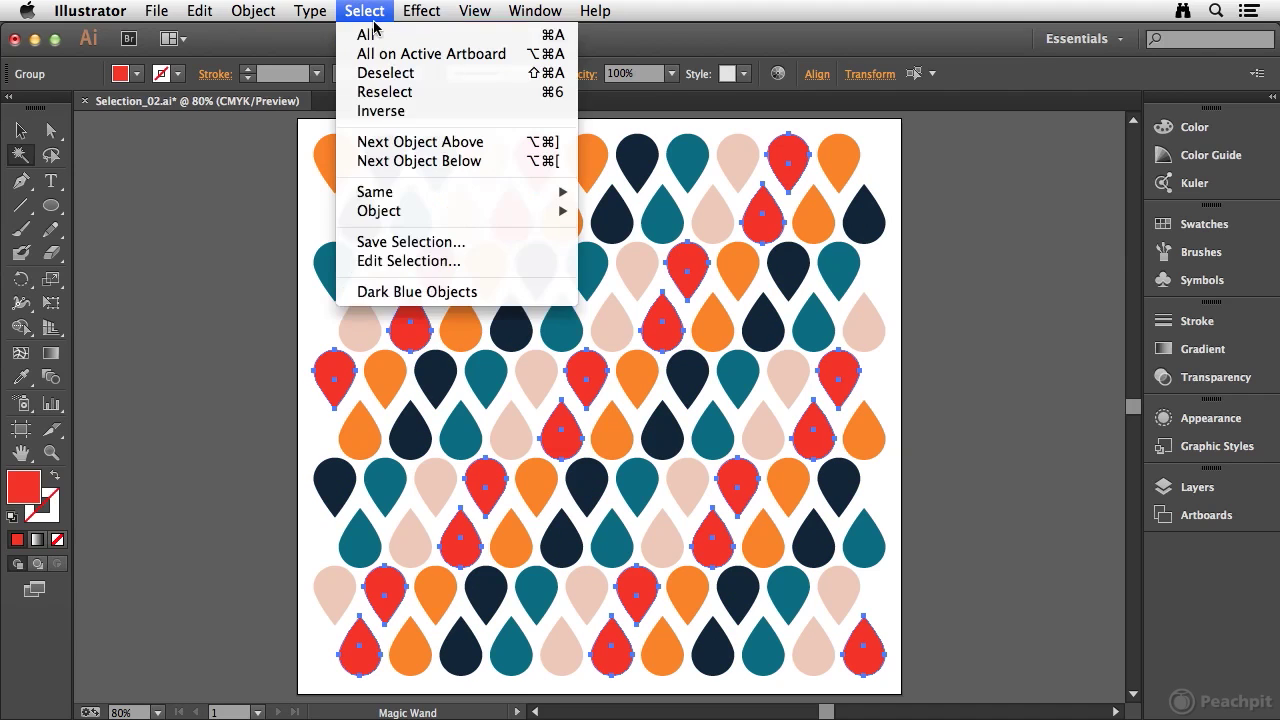
pyautogui.click(419, 246)
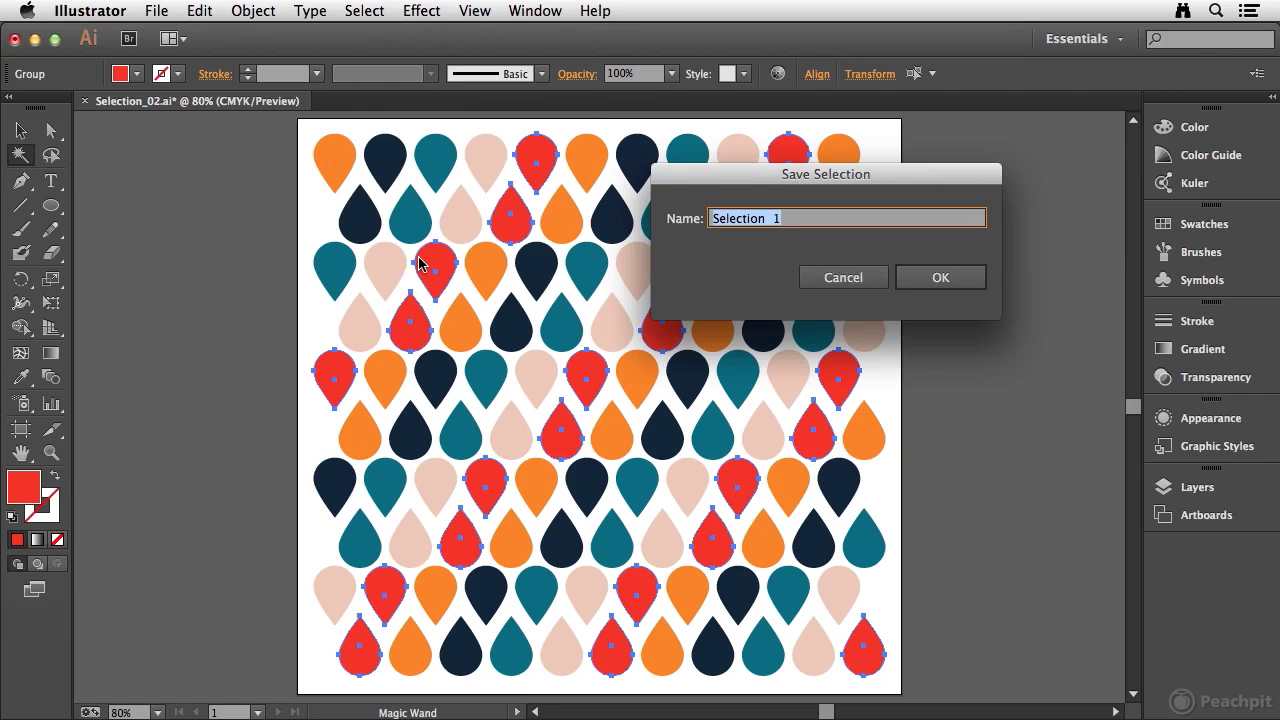
pyautogui.write('Rid')
pyautogui.press('BackSpace')
pyautogui.press('BackSpace')
pyautogui.write('ed OPjects')
pyautogui.click(940, 277)
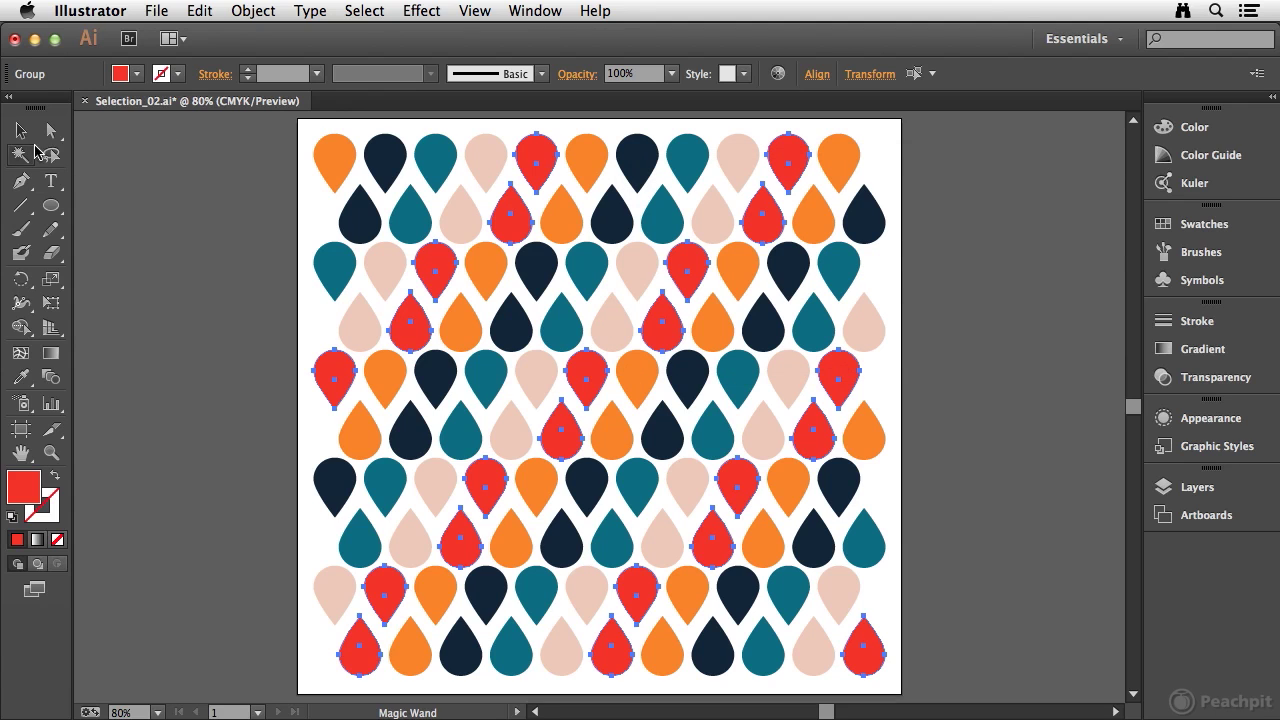
# Step: Deselect everything with the Selection tool and load the saved "Dark Blue Objects" selection
pyautogui.click(20, 130)
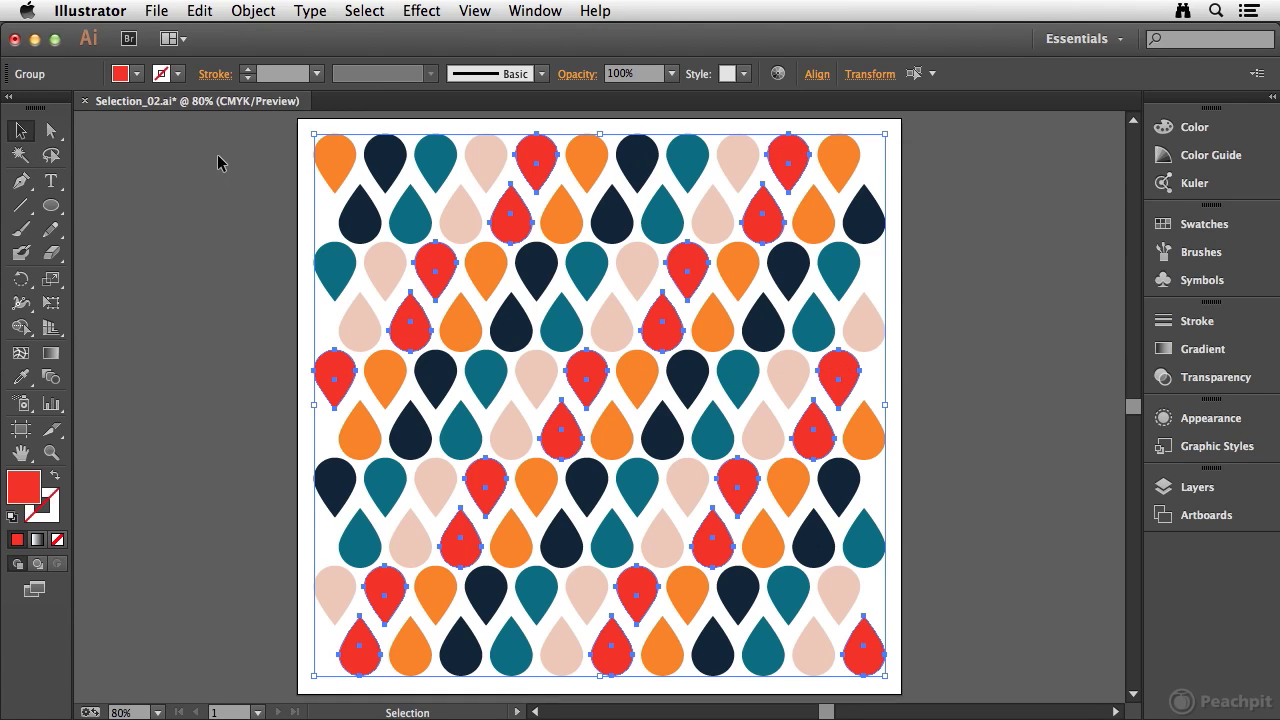
pyautogui.click(202, 165)
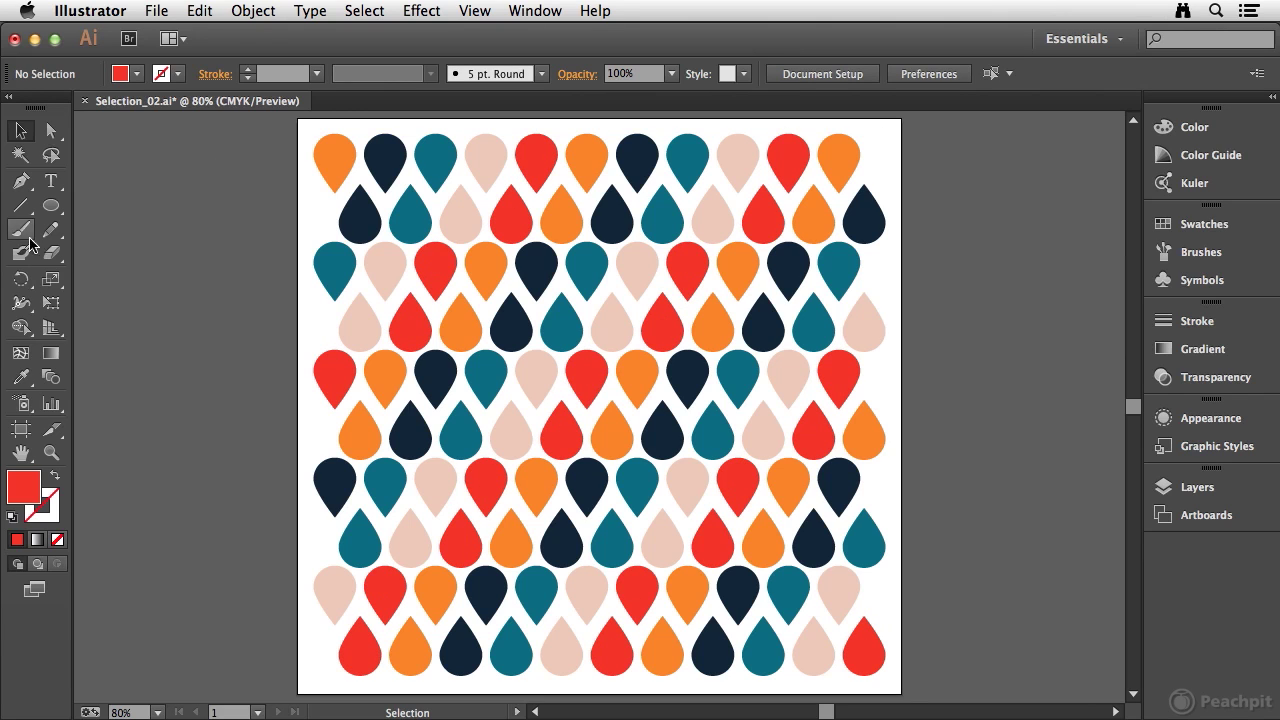
pyautogui.click(364, 10)
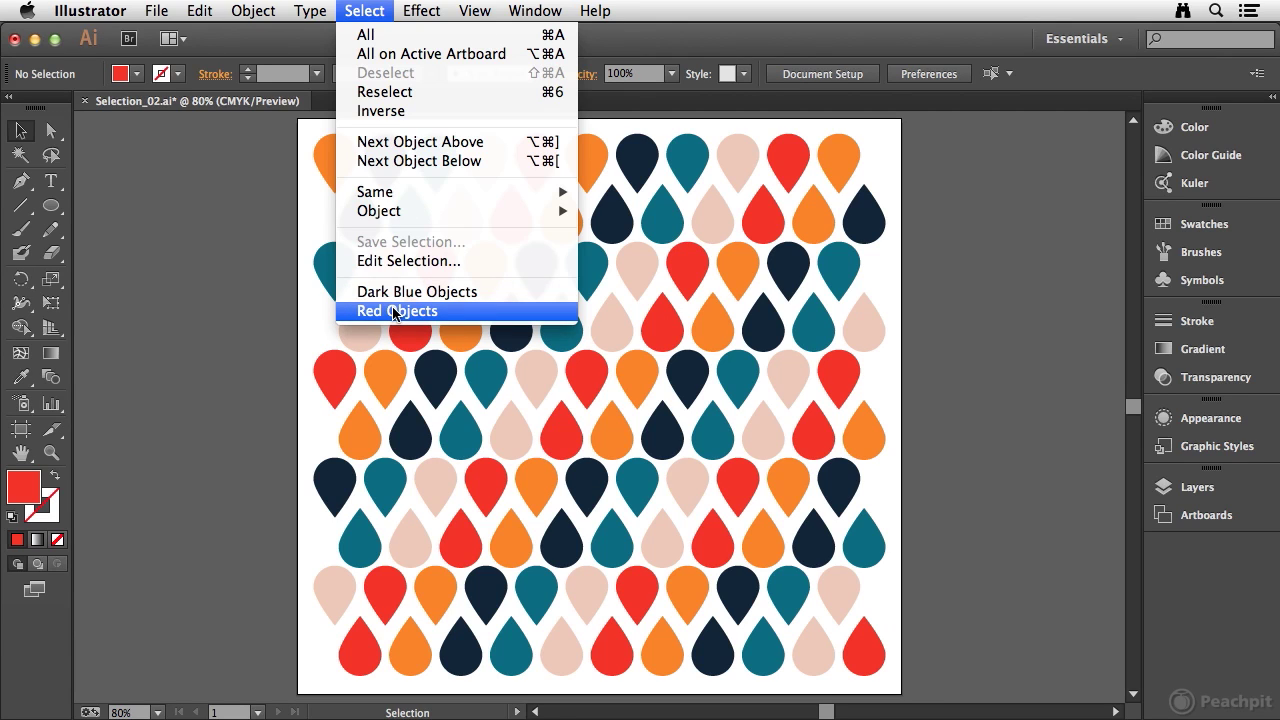
pyautogui.click(445, 294)
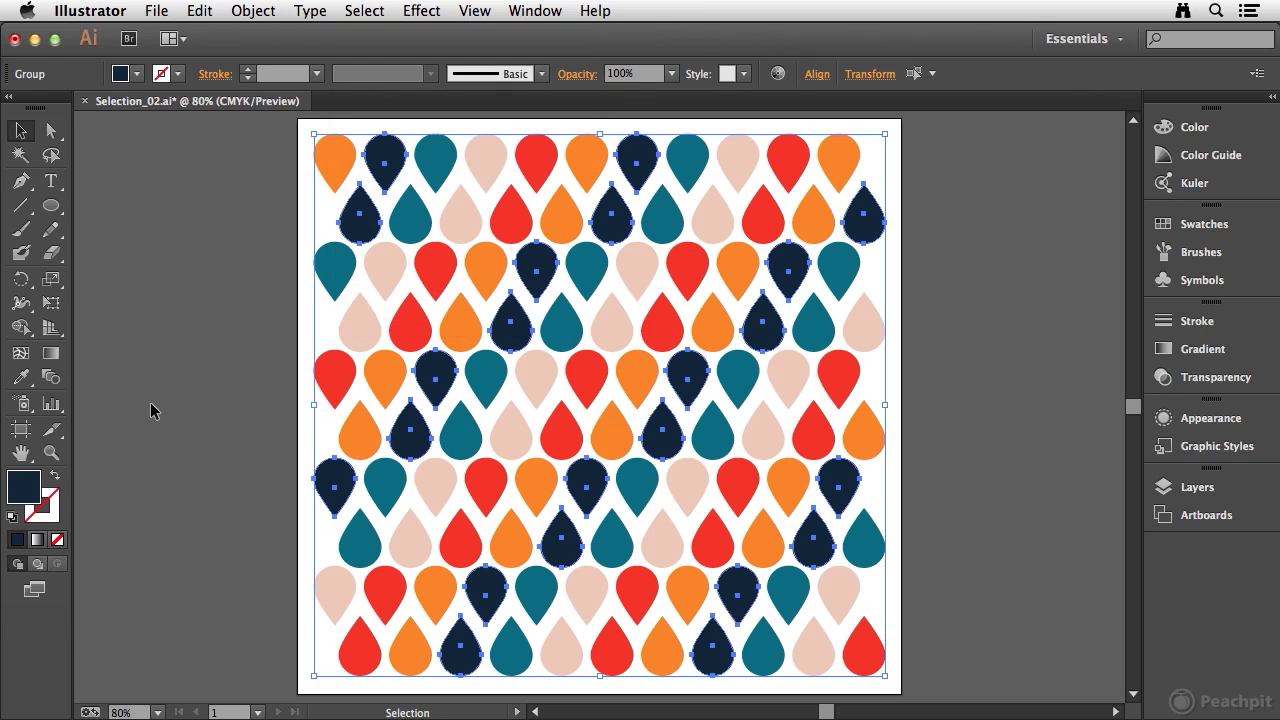